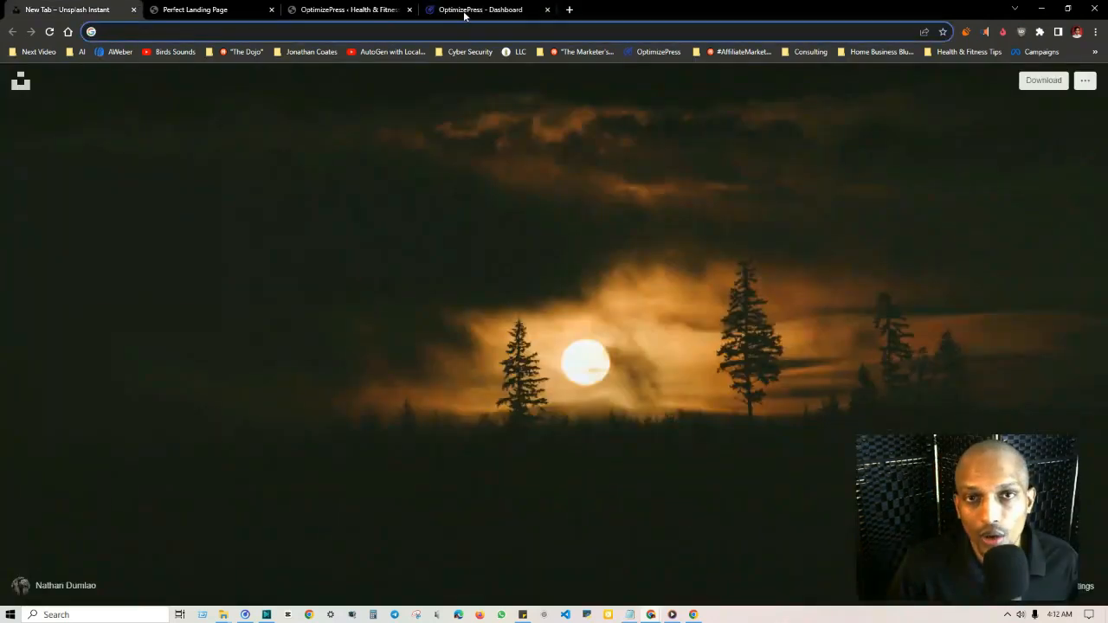
Step: Look over the OptimizePress account dashboard and open the University & Community area
{"action": "left_click", "coordinate": [464, 10]}
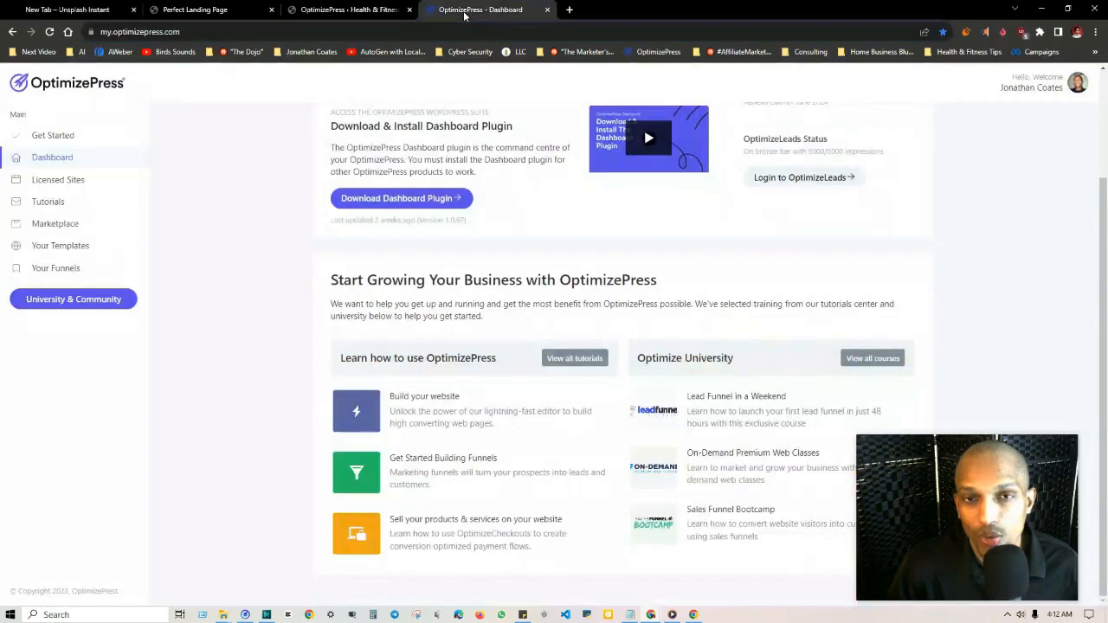
{"action": "scroll", "coordinate": [527, 142], "scroll_direction": "up", "scroll_amount": 2}
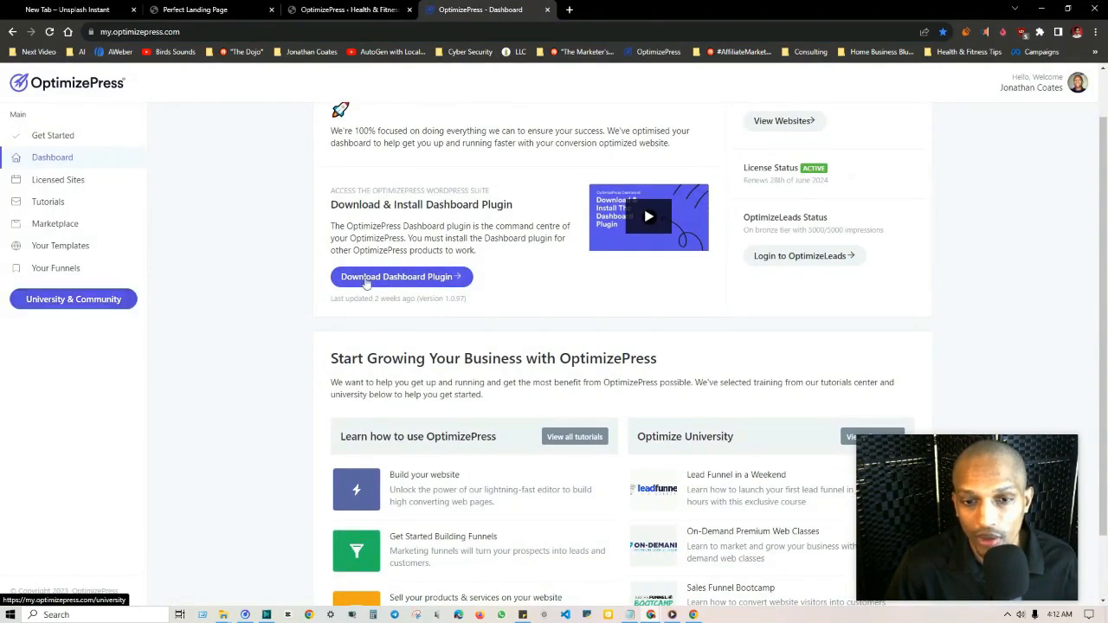
{"action": "scroll", "coordinate": [615, 294], "scroll_direction": "down", "scroll_amount": 2}
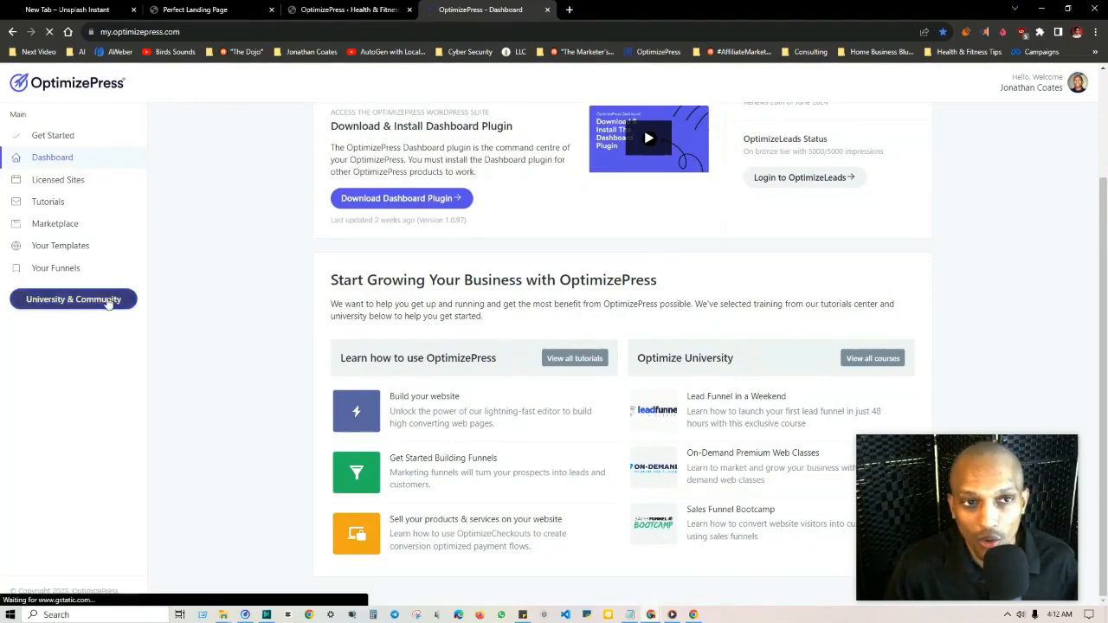
{"action": "left_click", "coordinate": [109, 299]}
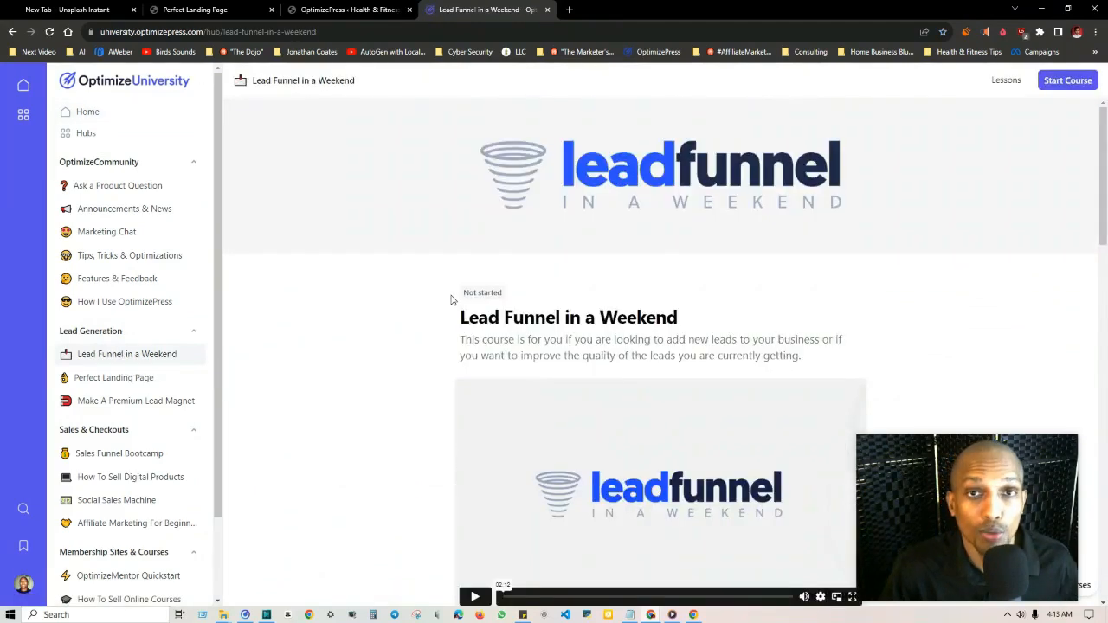
Step: Look through the lesson list of the Lead Funnel in a Weekend course
{"action": "scroll", "coordinate": [450, 299], "scroll_direction": "down", "scroll_amount": 10}
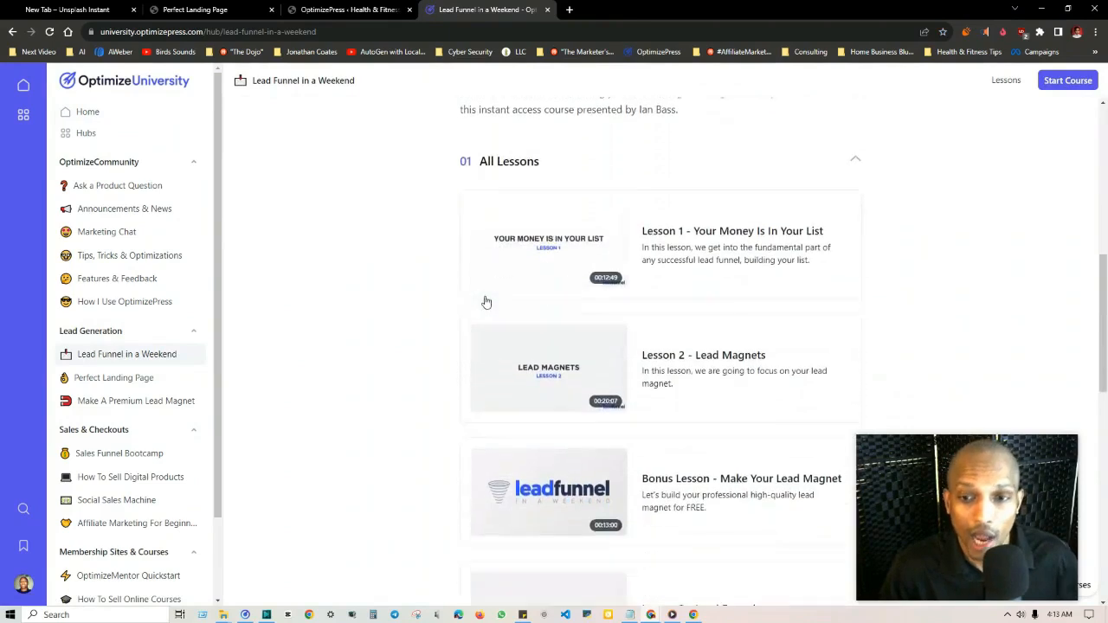
{"action": "scroll", "coordinate": [487, 305], "scroll_direction": "down", "scroll_amount": 3}
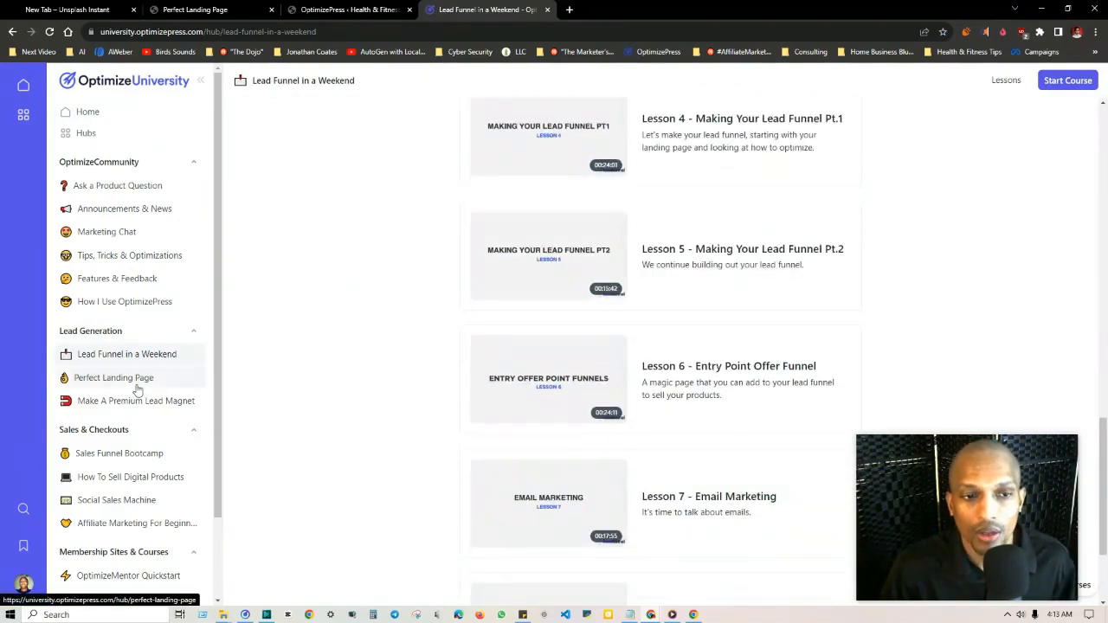
{"action": "scroll", "coordinate": [546, 271], "scroll_direction": "down", "scroll_amount": 1}
{"action": "scroll", "coordinate": [440, 257], "scroll_direction": "up", "scroll_amount": 3}
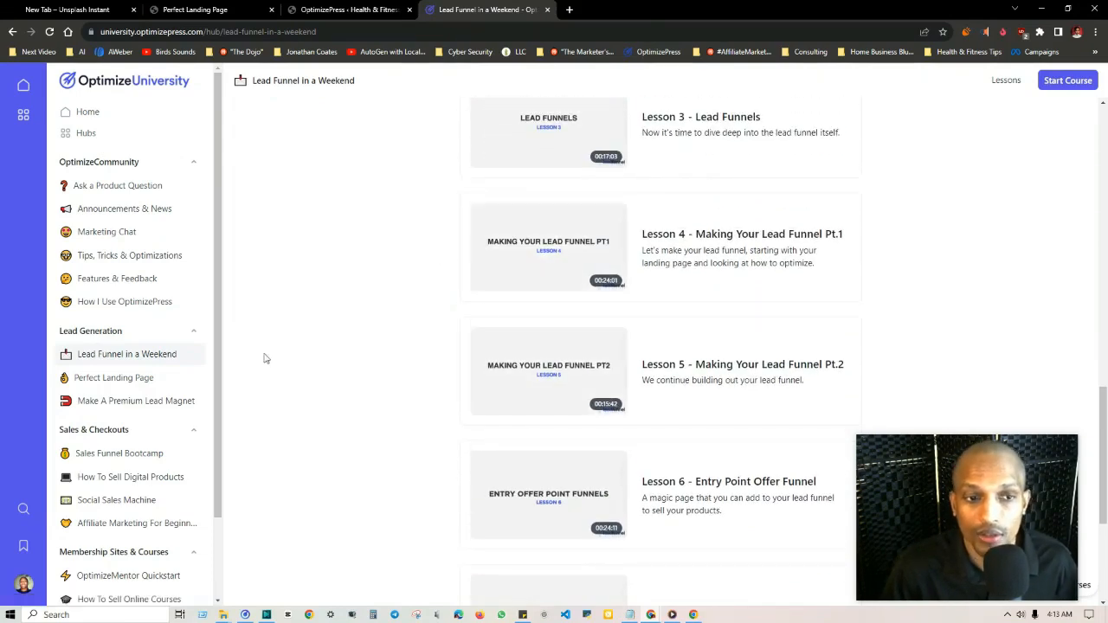
Step: Open the Make A Premium Lead Magnet course and look through its modules and lessons
{"action": "left_click", "coordinate": [145, 400]}
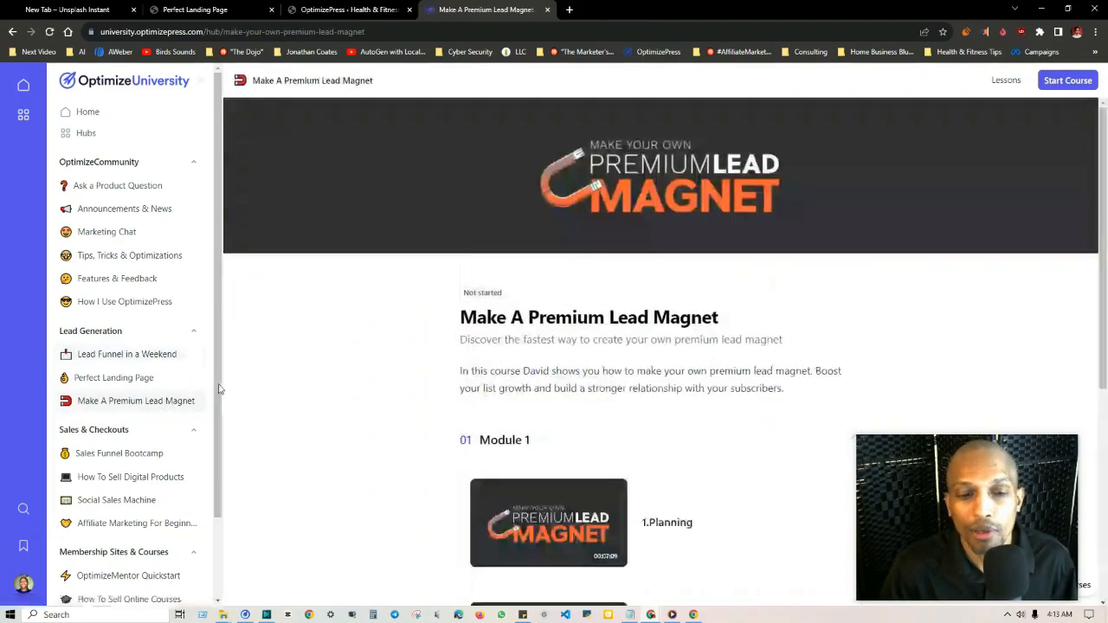
{"action": "scroll", "coordinate": [506, 294], "scroll_direction": "down", "scroll_amount": 4}
{"action": "scroll", "coordinate": [619, 255], "scroll_direction": "down", "scroll_amount": 1}
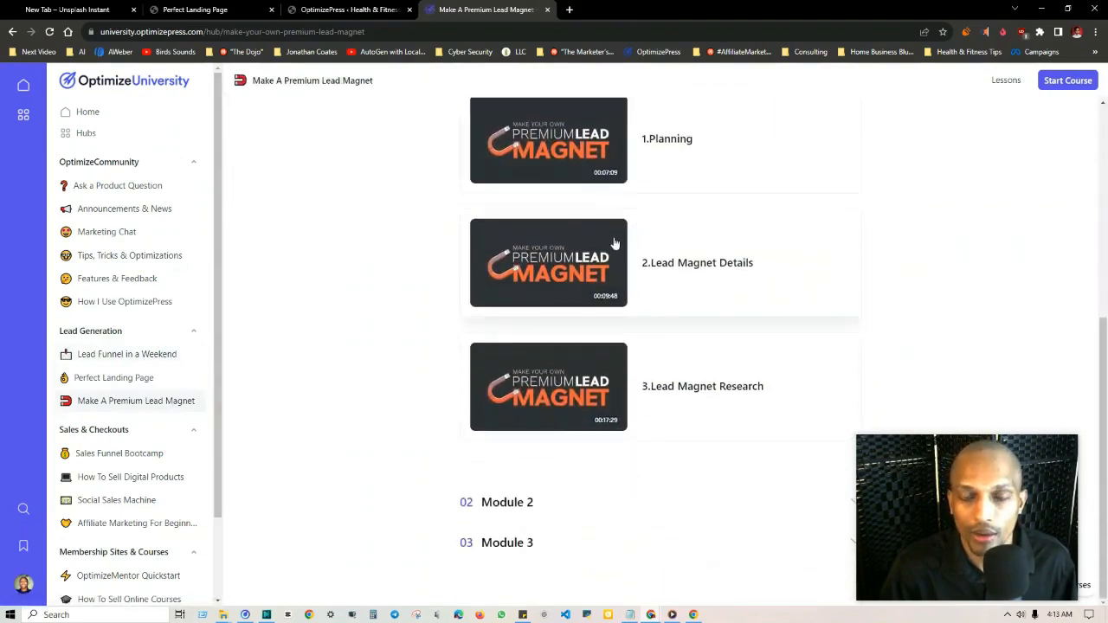
{"action": "scroll", "coordinate": [619, 229], "scroll_direction": "up", "scroll_amount": 5}
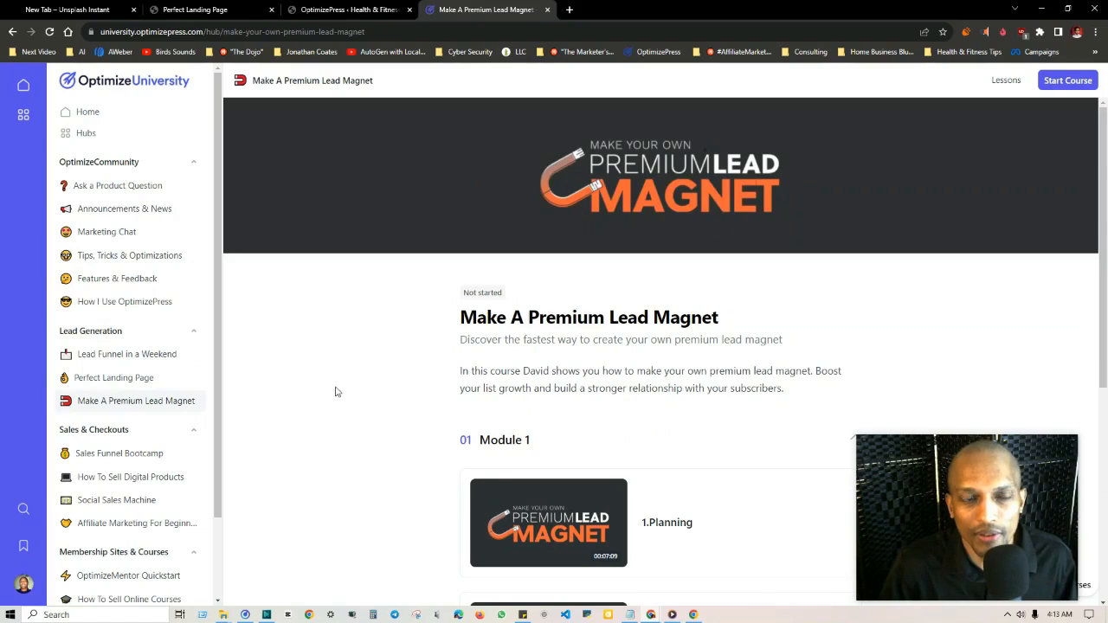
Step: Open the Perfect Landing Page resource in the university and view its already downloaded PDF
{"action": "left_click", "coordinate": [126, 381]}
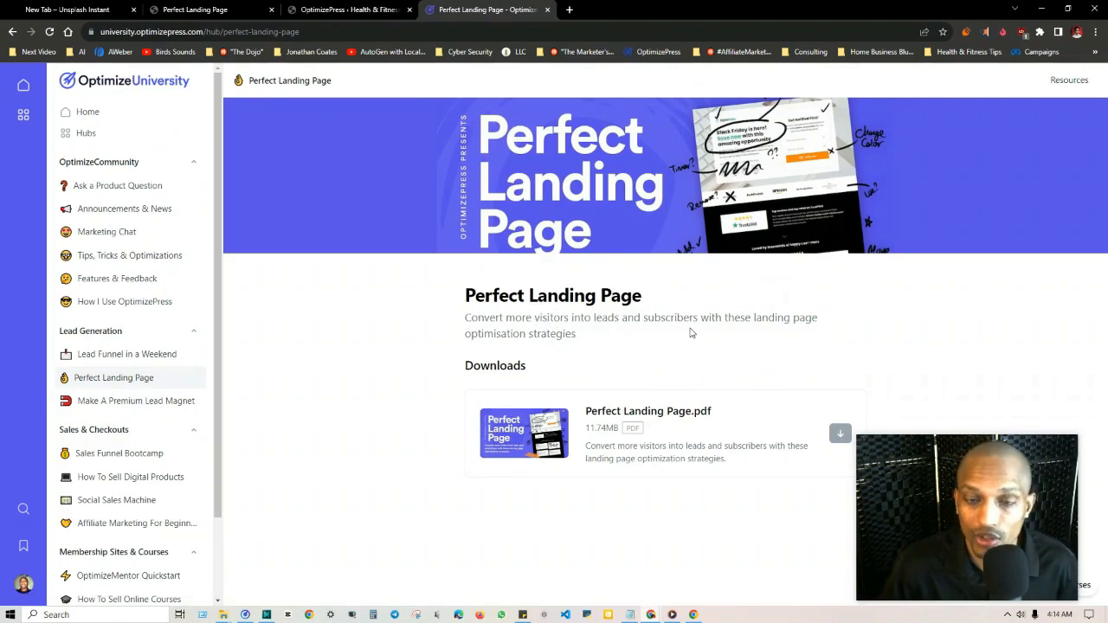
{"action": "left_click", "coordinate": [195, 10]}
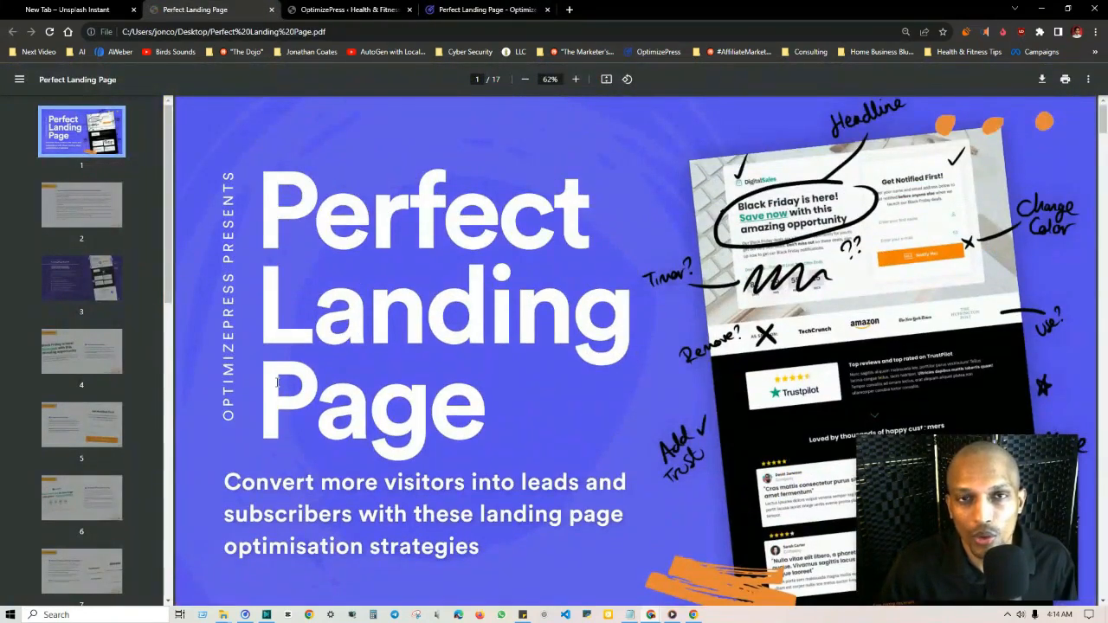
Step: Review the OptimizePress plugins on the WordPress site's dashboard, with a brief look back at the Perfect Landing Page PDF
{"action": "left_click", "coordinate": [346, 9]}
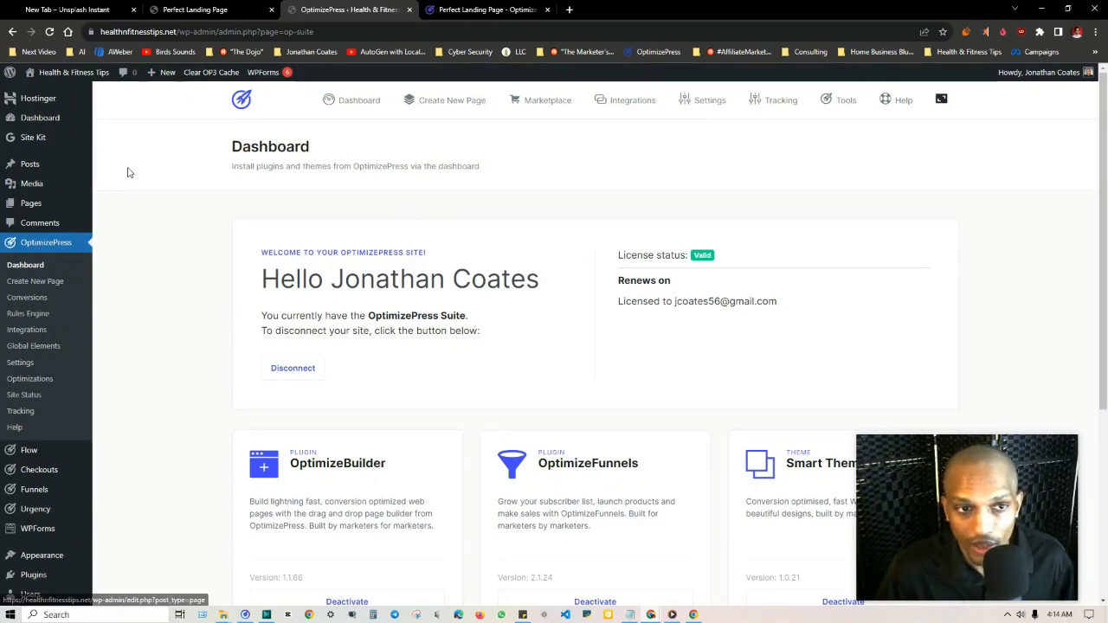
{"action": "scroll", "coordinate": [124, 203], "scroll_direction": "down", "scroll_amount": 4}
{"action": "scroll", "coordinate": [515, 366], "scroll_direction": "up", "scroll_amount": 4}
{"action": "scroll", "coordinate": [470, 407], "scroll_direction": "down", "scroll_amount": 3}
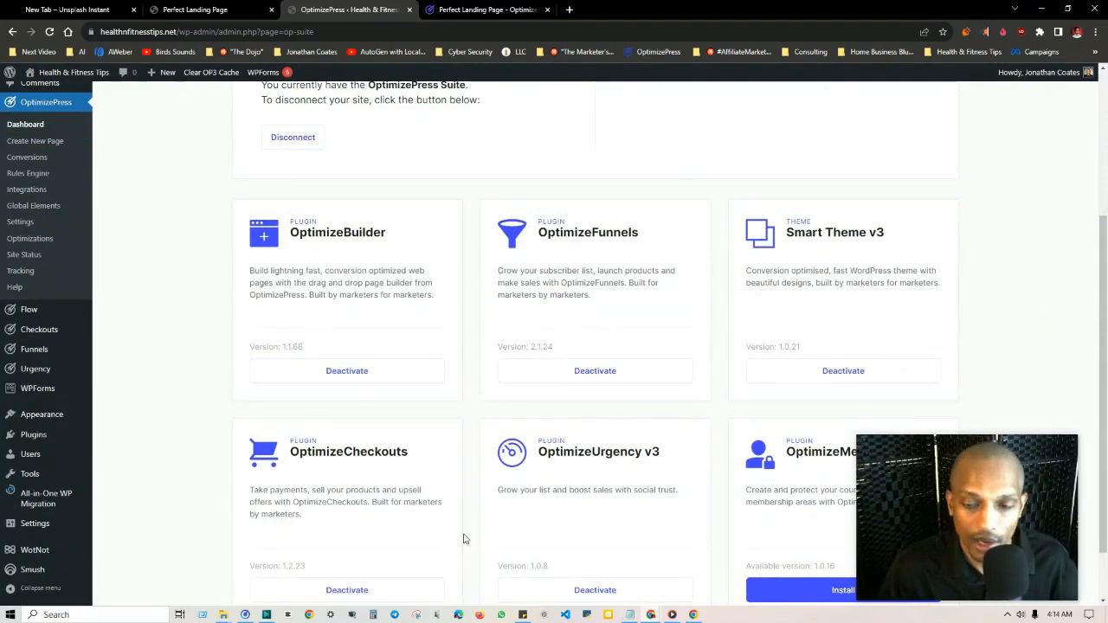
{"action": "scroll", "coordinate": [484, 455], "scroll_direction": "down", "scroll_amount": 2}
{"action": "scroll", "coordinate": [370, 355], "scroll_direction": "up", "scroll_amount": 2}
{"action": "left_click", "coordinate": [195, 10]}
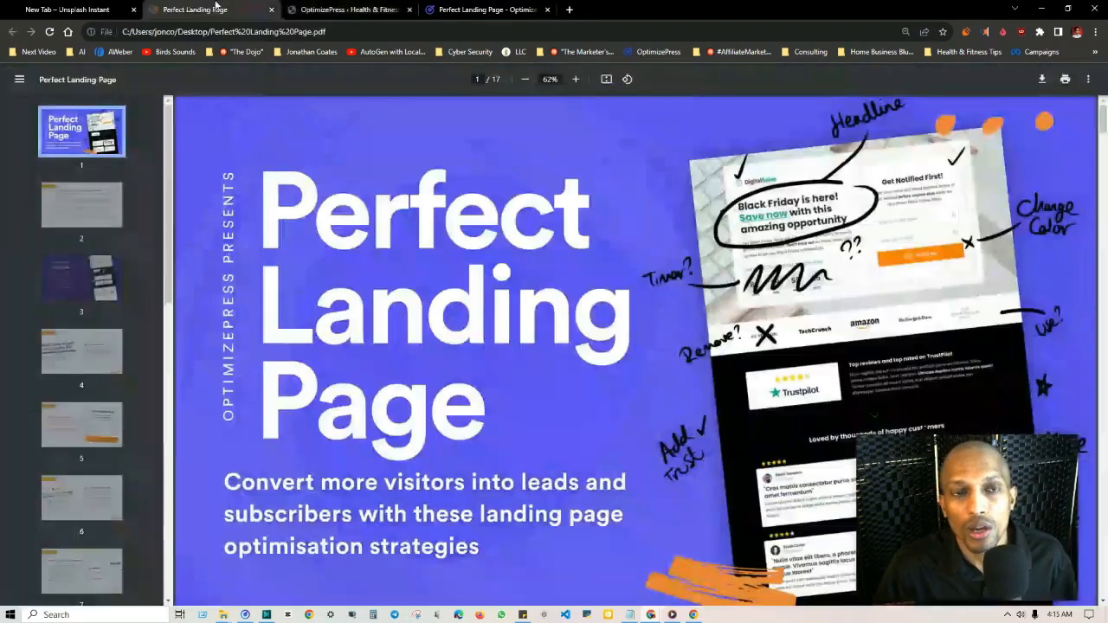
{"action": "left_click", "coordinate": [355, 10]}
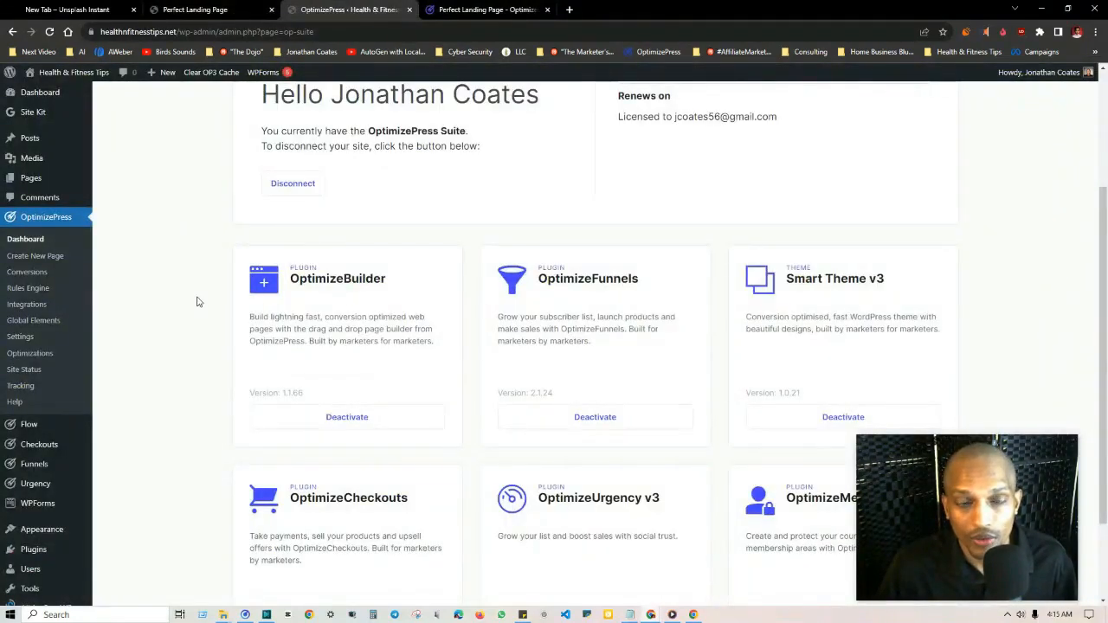
Step: Open the Funnel Dashboard of the OptimizeFunnels plugin on the WordPress site
{"action": "scroll", "coordinate": [77, 205], "scroll_direction": "up", "scroll_amount": 3}
{"action": "mouse_move", "coordinate": [61, 208]}
{"action": "scroll", "coordinate": [240, 349], "scroll_direction": "down", "scroll_amount": 2}
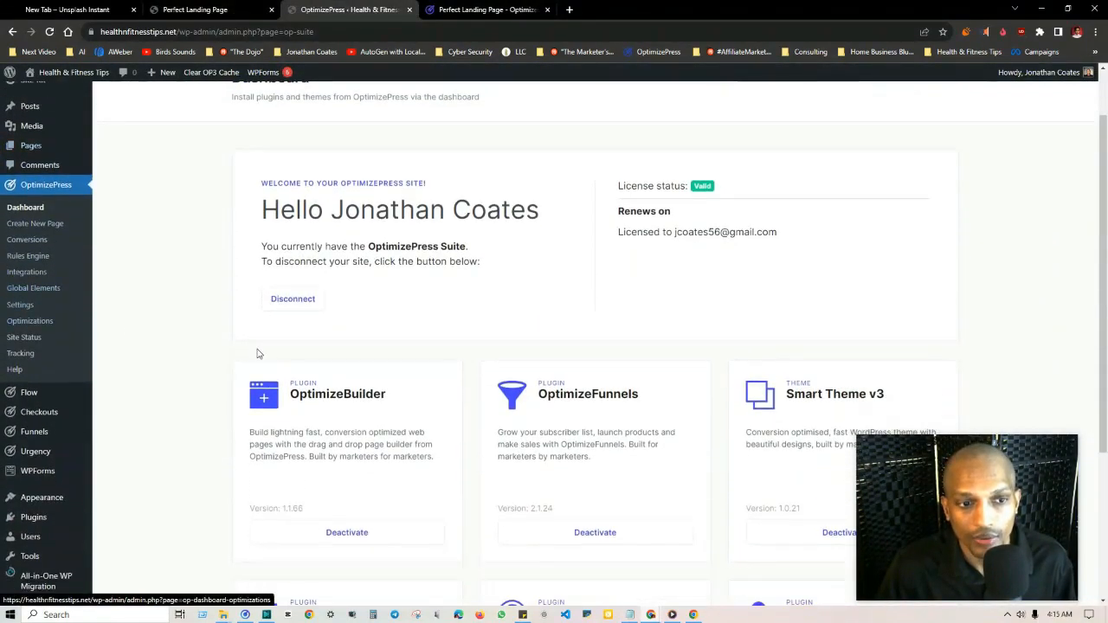
{"action": "mouse_move", "coordinate": [43, 381]}
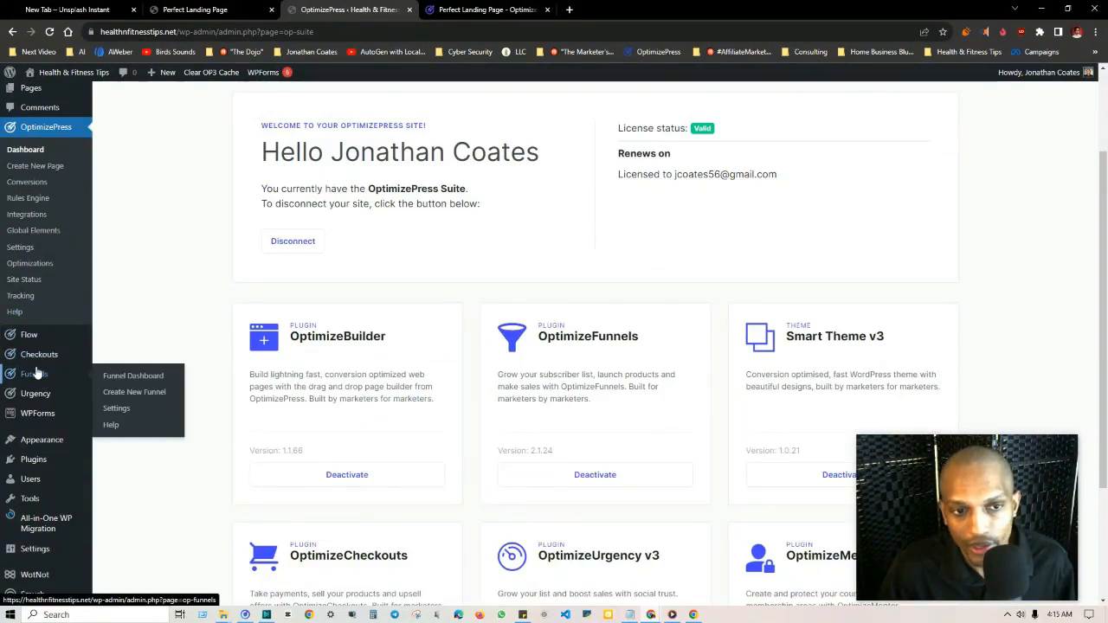
{"action": "left_click", "coordinate": [131, 377]}
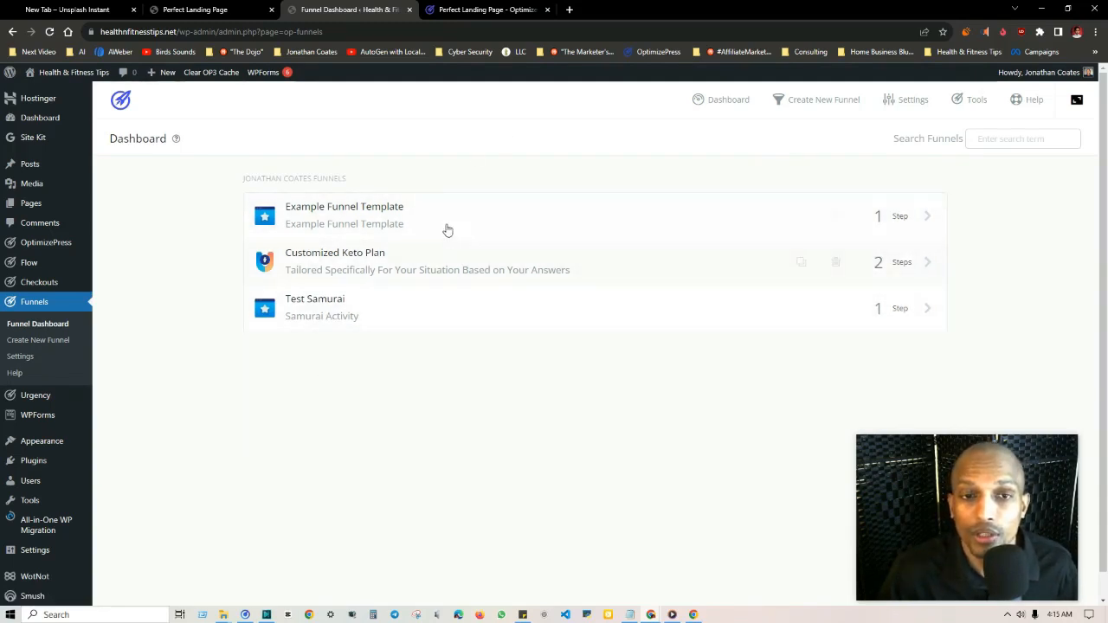
Step: Preview the Bonus Page Example page of the Example Funnel Template funnel, and return to the funnel list
{"action": "left_click", "coordinate": [374, 216]}
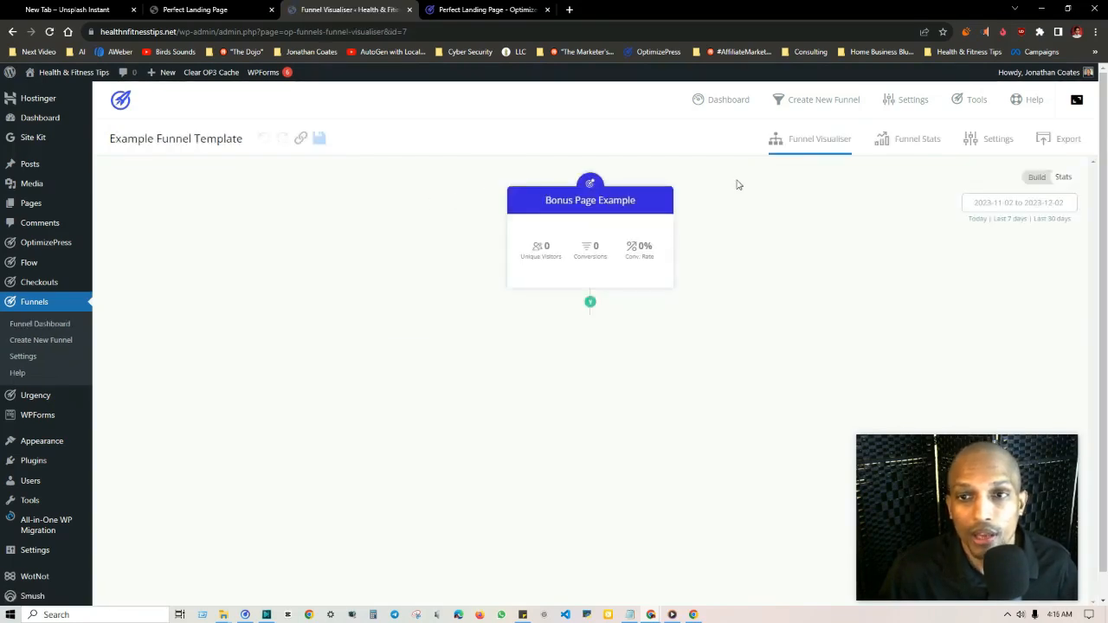
{"action": "mouse_move", "coordinate": [669, 200]}
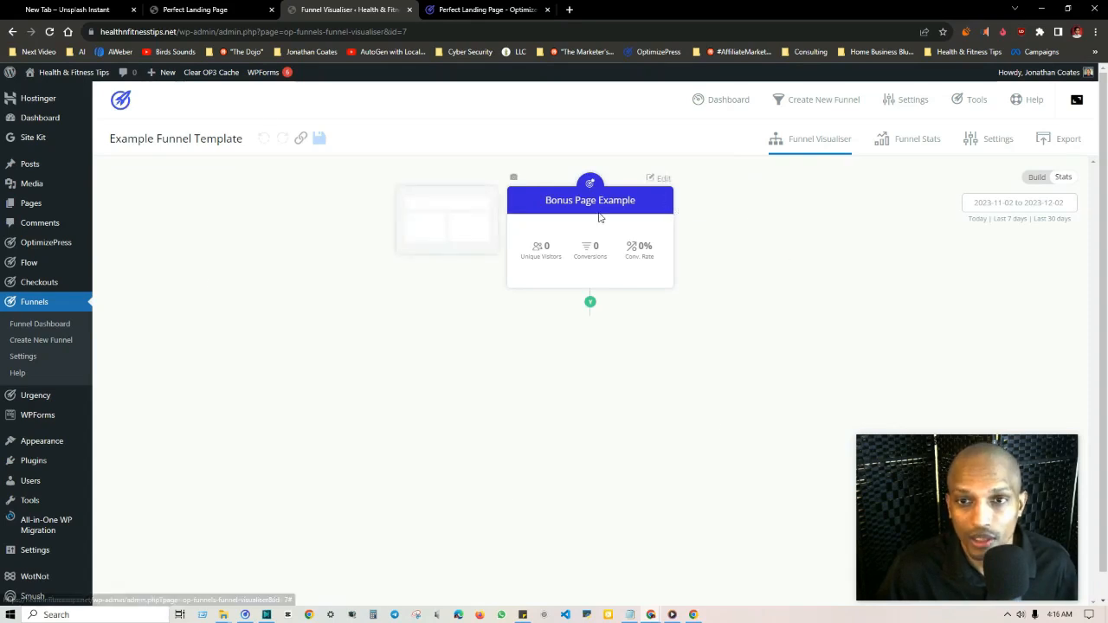
{"action": "left_click", "coordinate": [663, 179]}
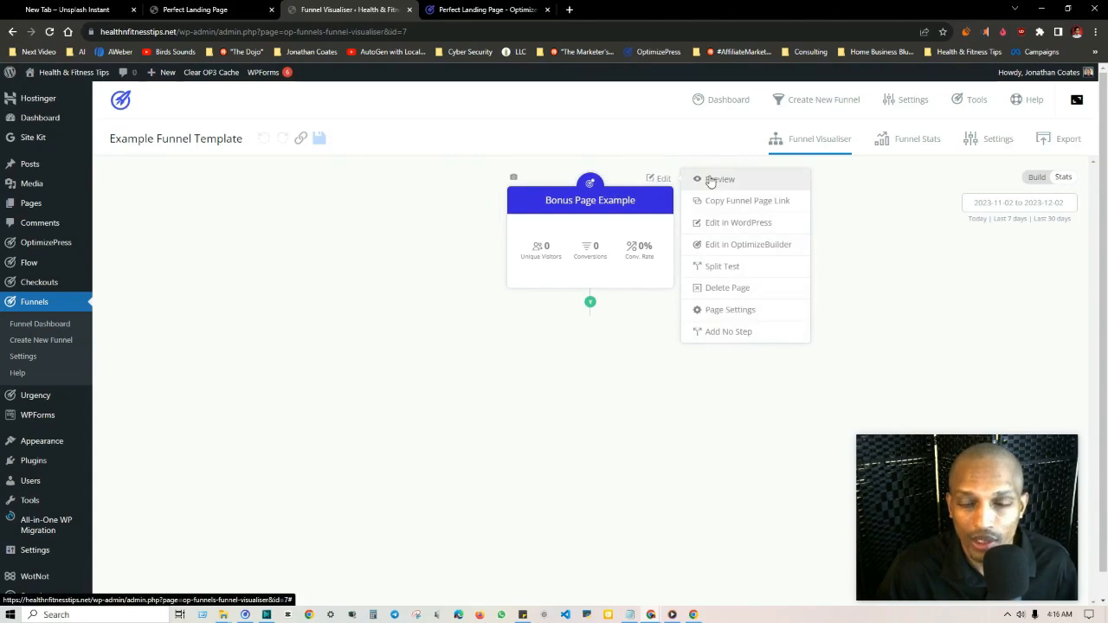
{"action": "left_click", "coordinate": [710, 180]}
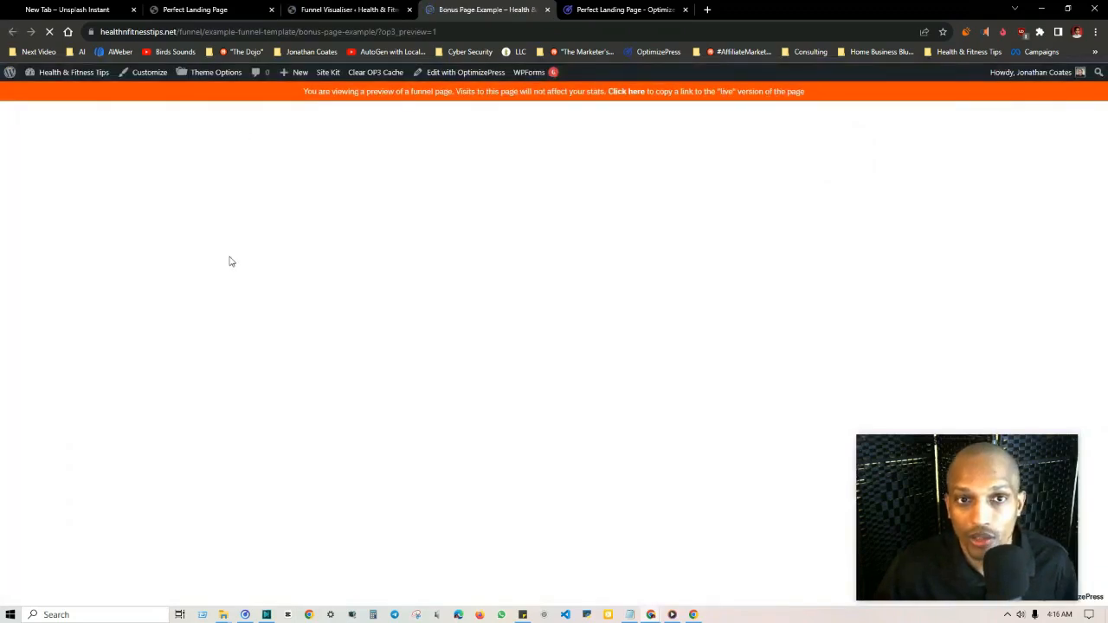
{"action": "key", "text": "ctrl+w"}
{"action": "left_click", "coordinate": [12, 31]}
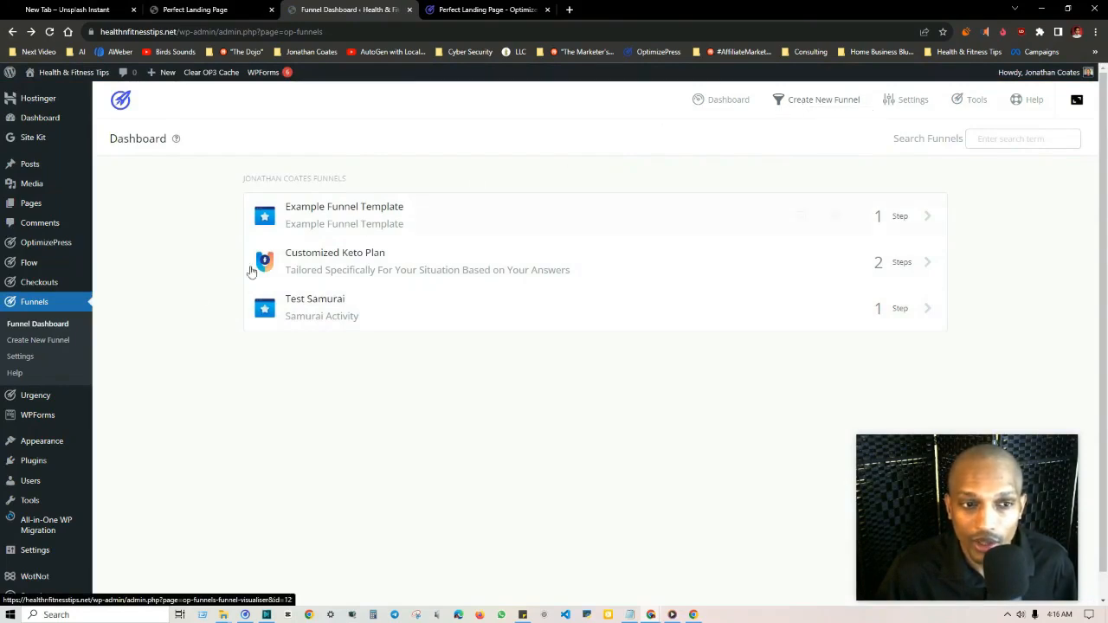
Step: Start creating a new funnel and browse the List Building, Sales, Summit / Event / Launch and Webinar funnel categories
{"action": "left_click", "coordinate": [38, 340]}
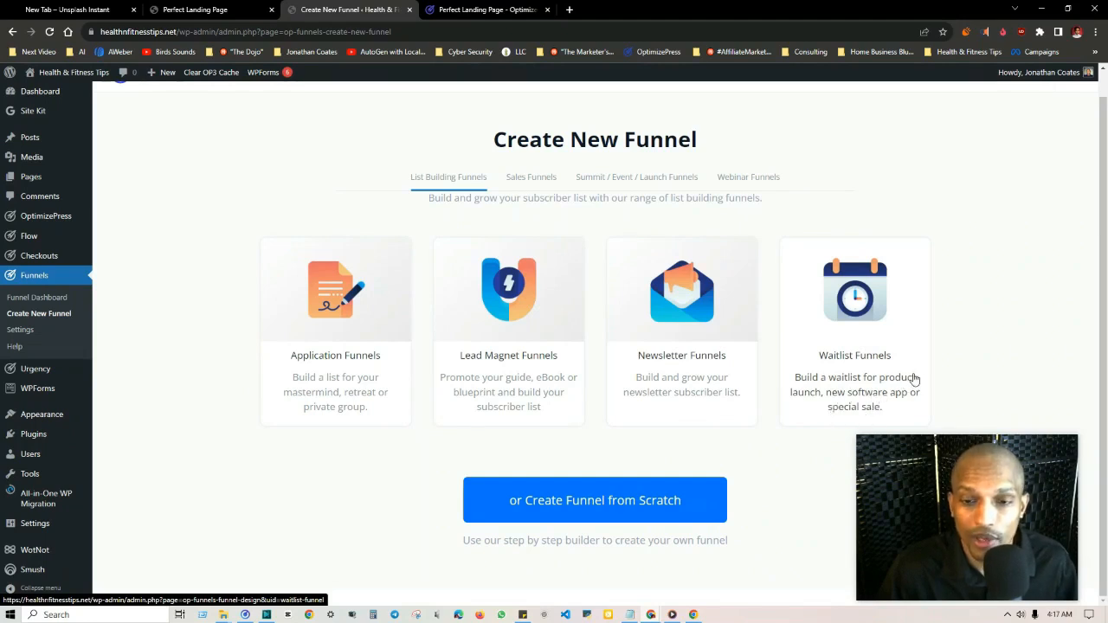
{"action": "left_click", "coordinate": [449, 176]}
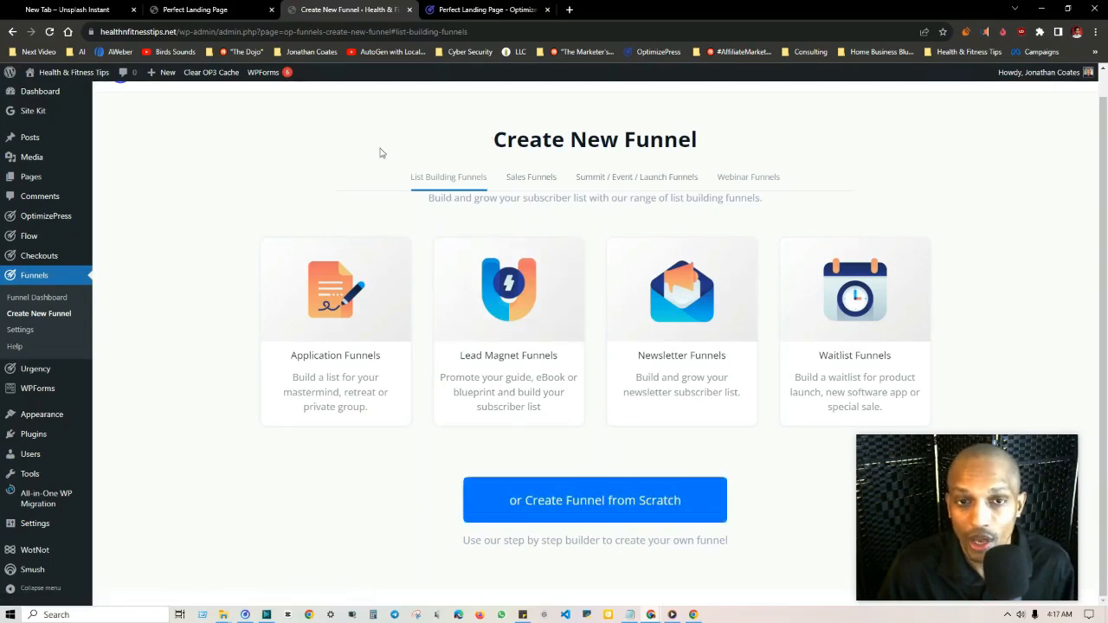
{"action": "left_click", "coordinate": [531, 177]}
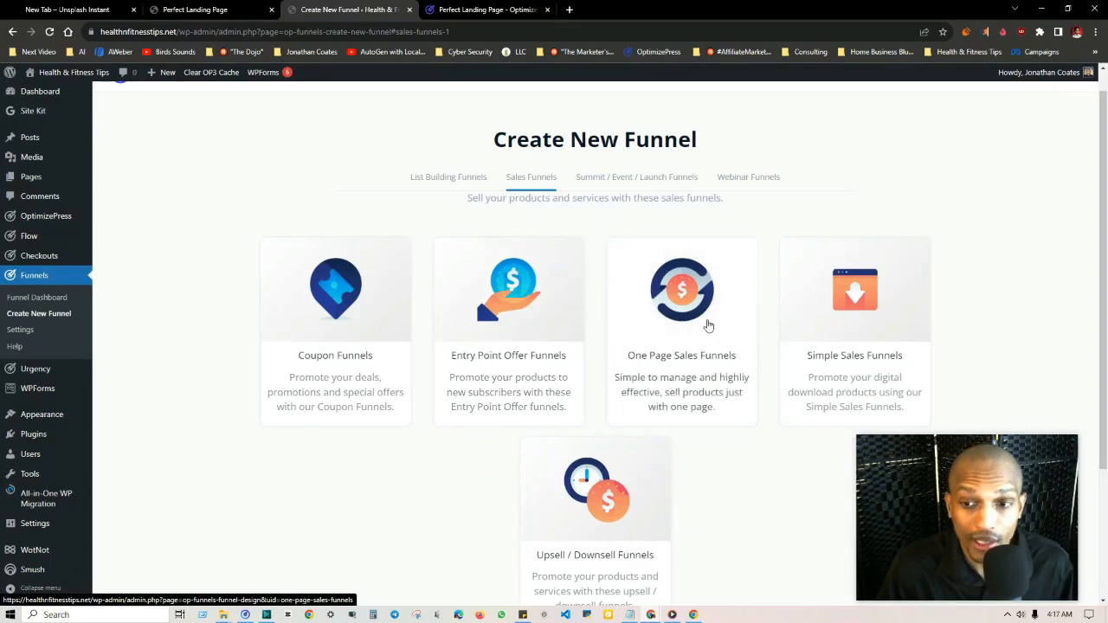
{"action": "scroll", "coordinate": [606, 425], "scroll_direction": "down", "scroll_amount": 2}
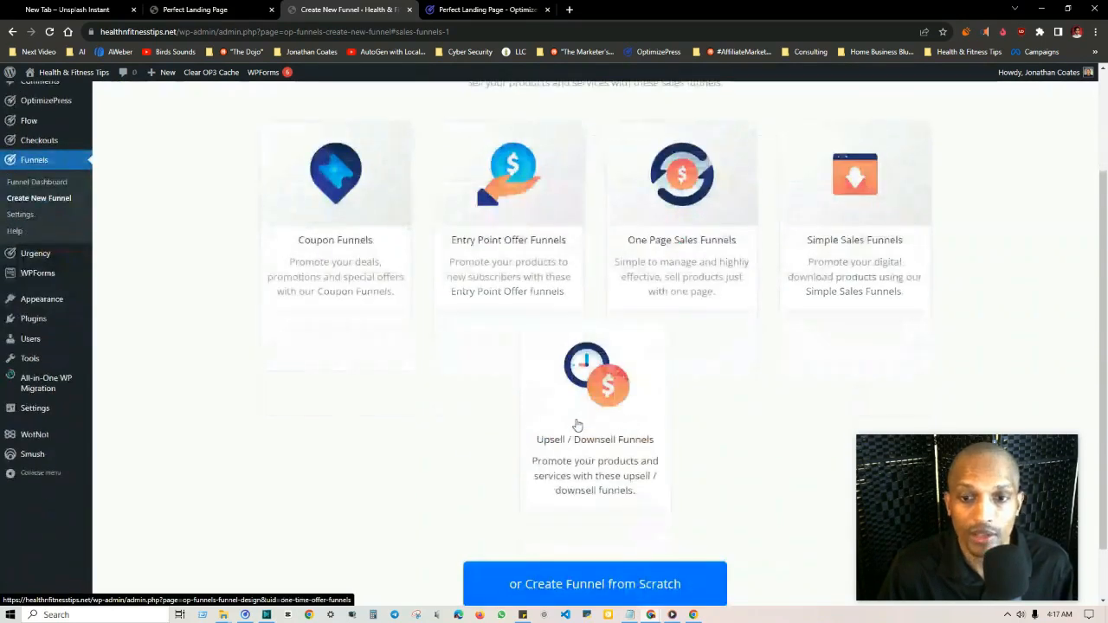
{"action": "scroll", "coordinate": [519, 413], "scroll_direction": "up", "scroll_amount": 1}
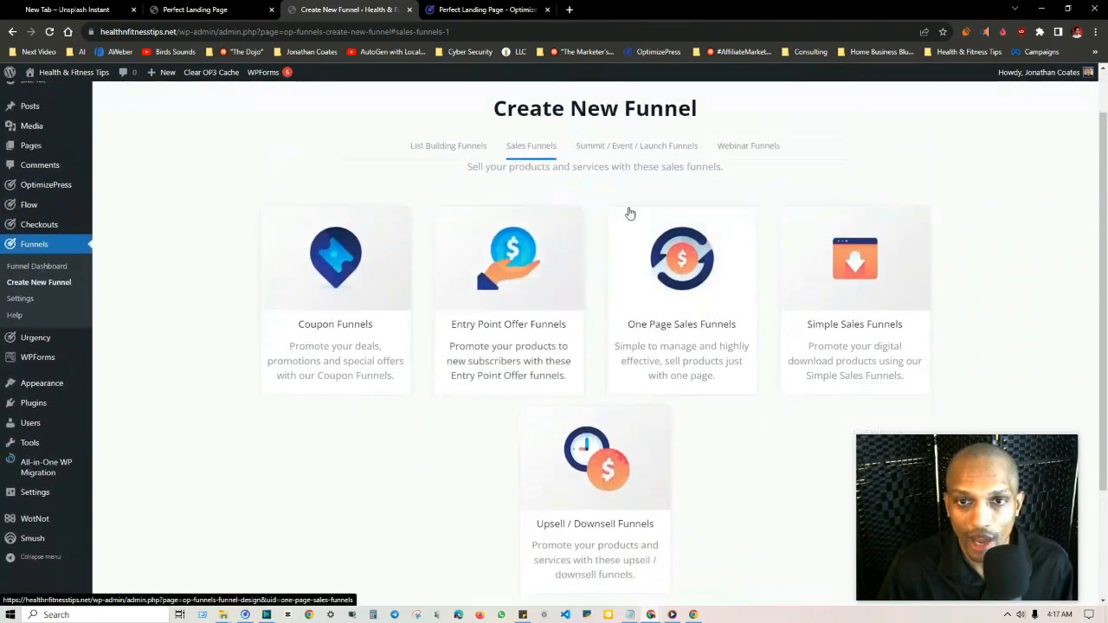
{"action": "left_click", "coordinate": [614, 148]}
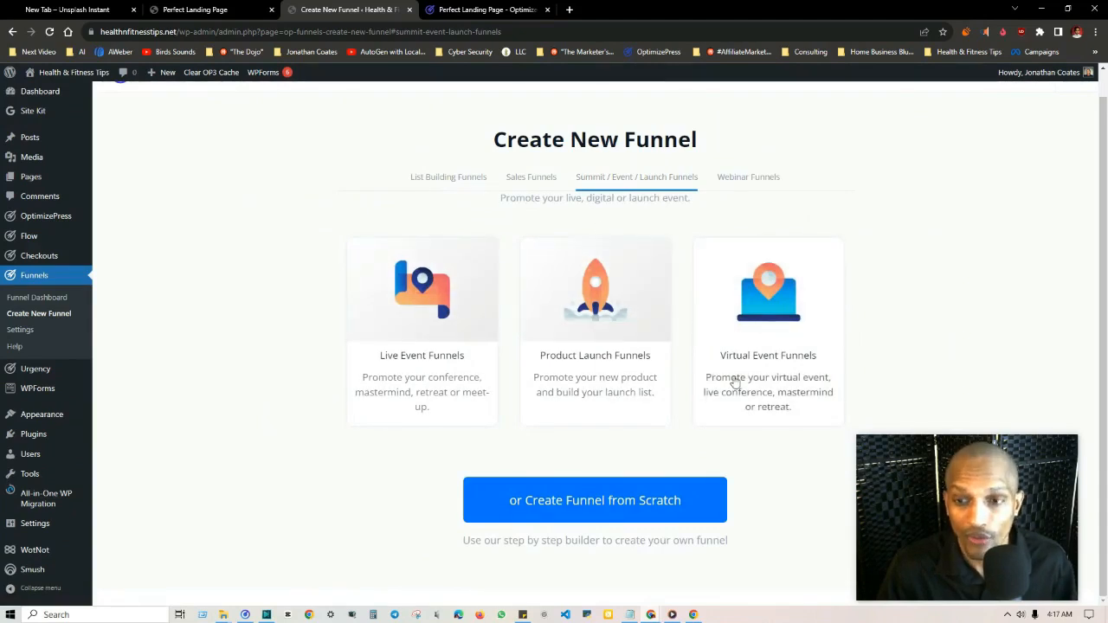
{"action": "left_click", "coordinate": [750, 177]}
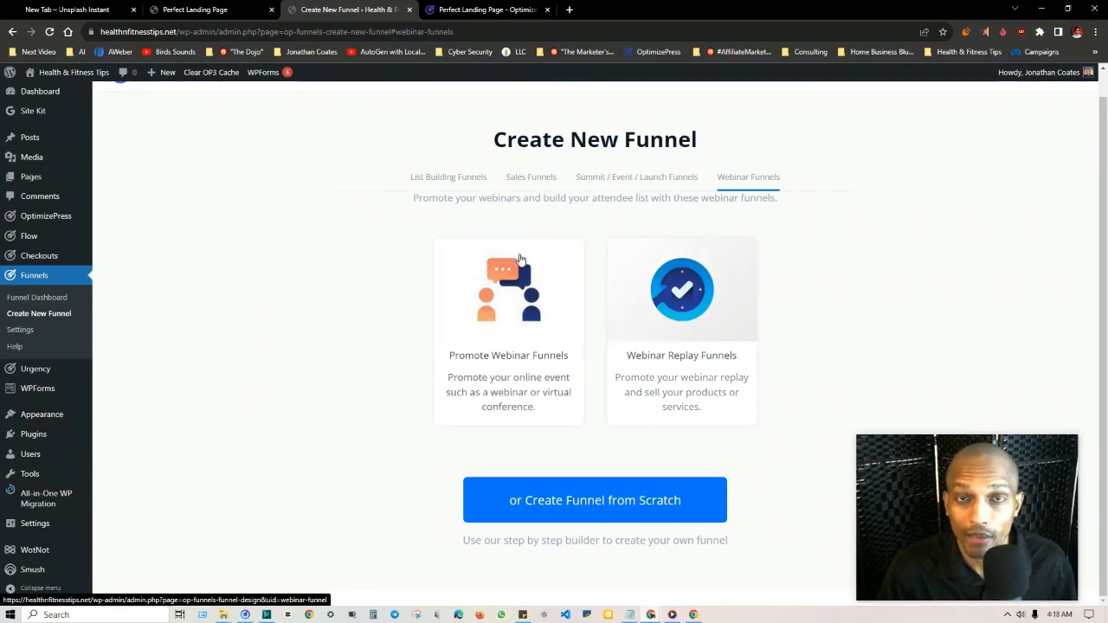
Step: Choose Lead Magnet Funnels from the List Building category to see its designs
{"action": "left_click", "coordinate": [447, 178]}
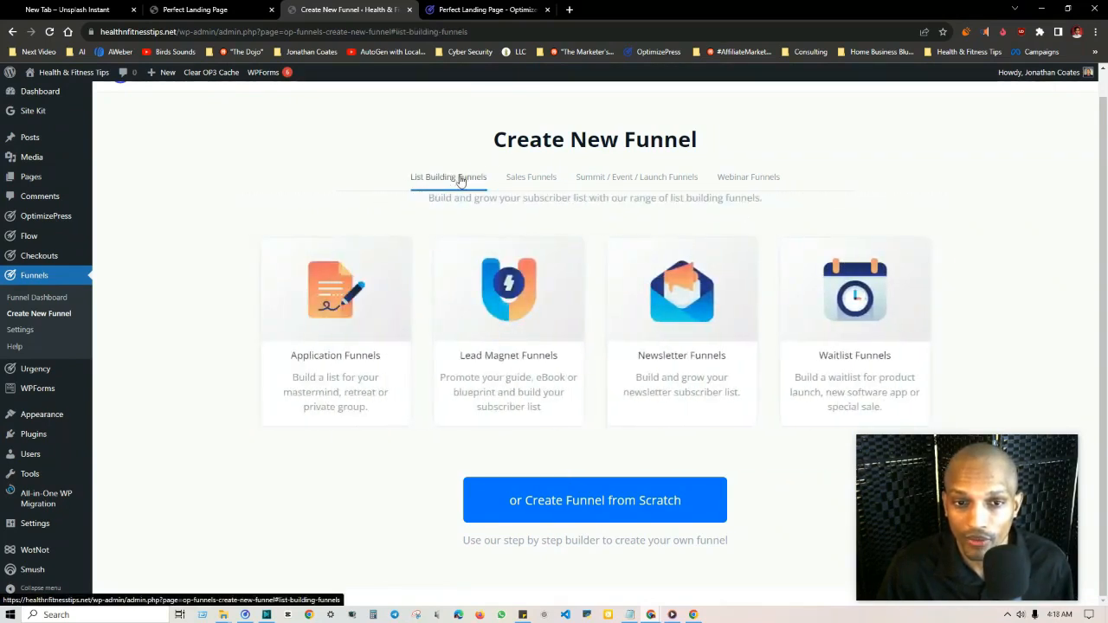
{"action": "left_click", "coordinate": [513, 359]}
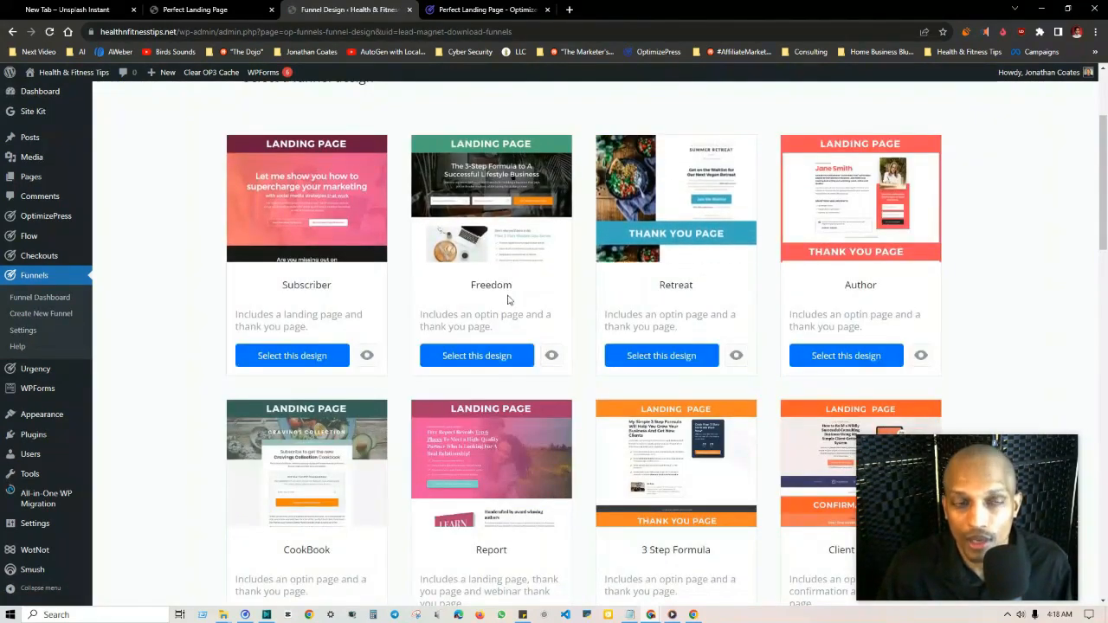
Step: Check the Perfect Landing Page PDF and return to the lead magnet funnel designs
{"action": "left_click", "coordinate": [221, 10]}
{"action": "scroll", "coordinate": [121, 179], "scroll_direction": "down", "scroll_amount": 2}
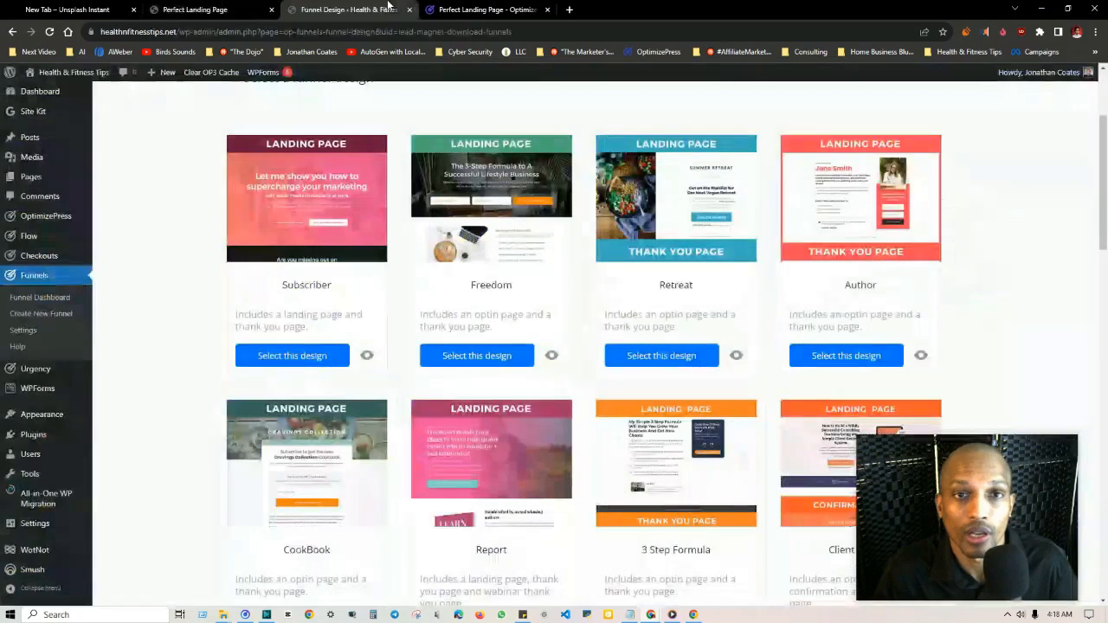
{"action": "left_click", "coordinate": [346, 9]}
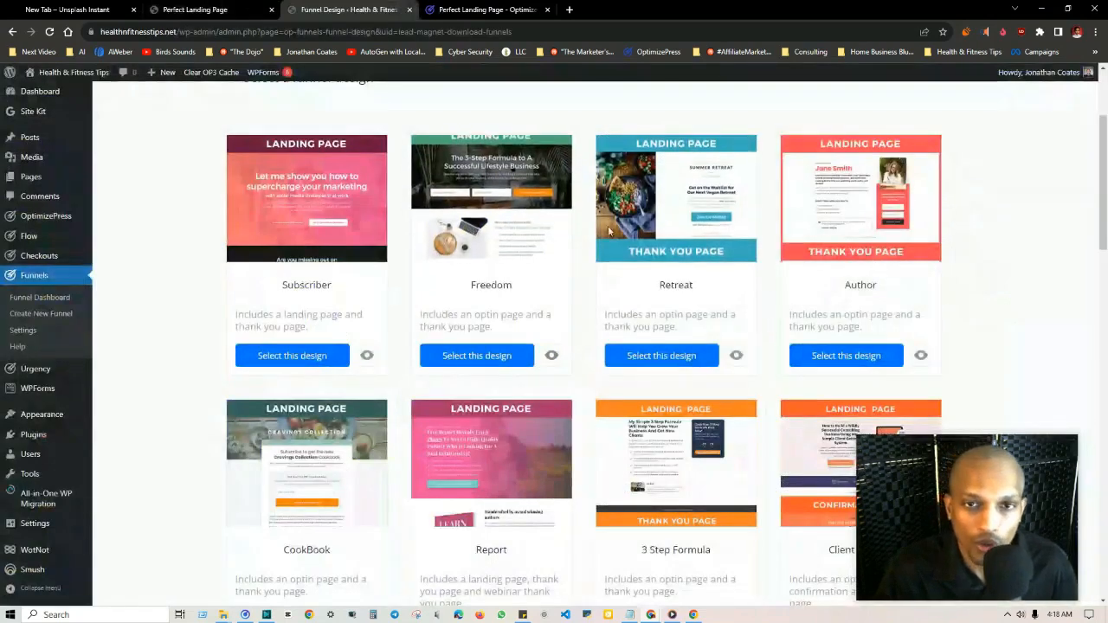
Step: Browse the lead magnet funnel designs, including Subscriber, Freedom, Retreat and Author
{"action": "scroll", "coordinate": [626, 165], "scroll_direction": "up", "scroll_amount": 1}
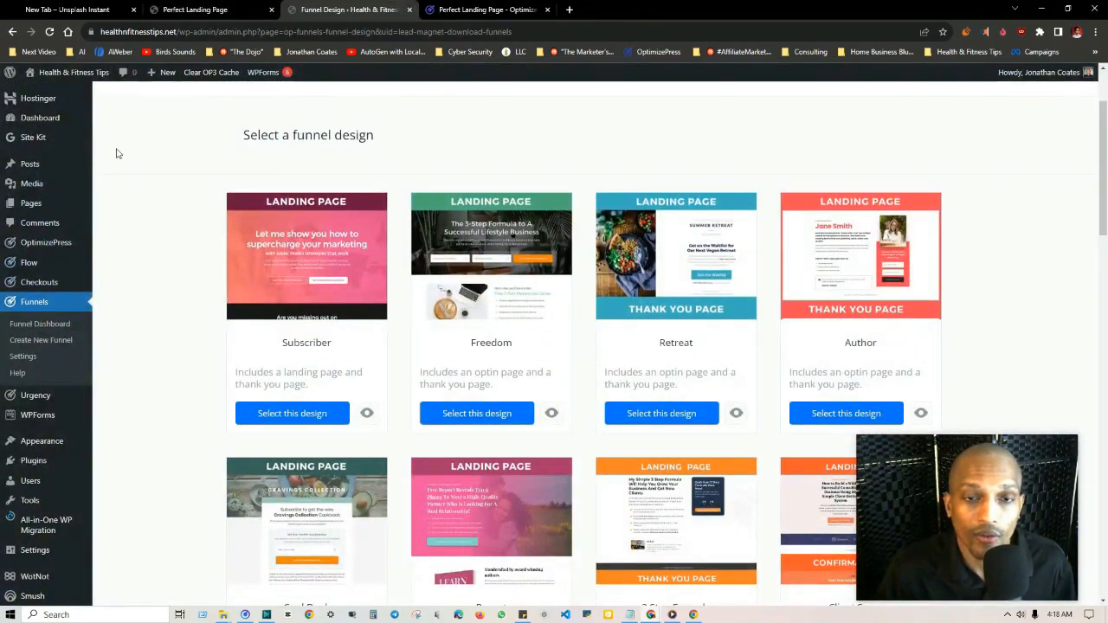
{"action": "scroll", "coordinate": [520, 250], "scroll_direction": "up", "scroll_amount": 1}
{"action": "scroll", "coordinate": [519, 250], "scroll_direction": "down", "scroll_amount": 10}
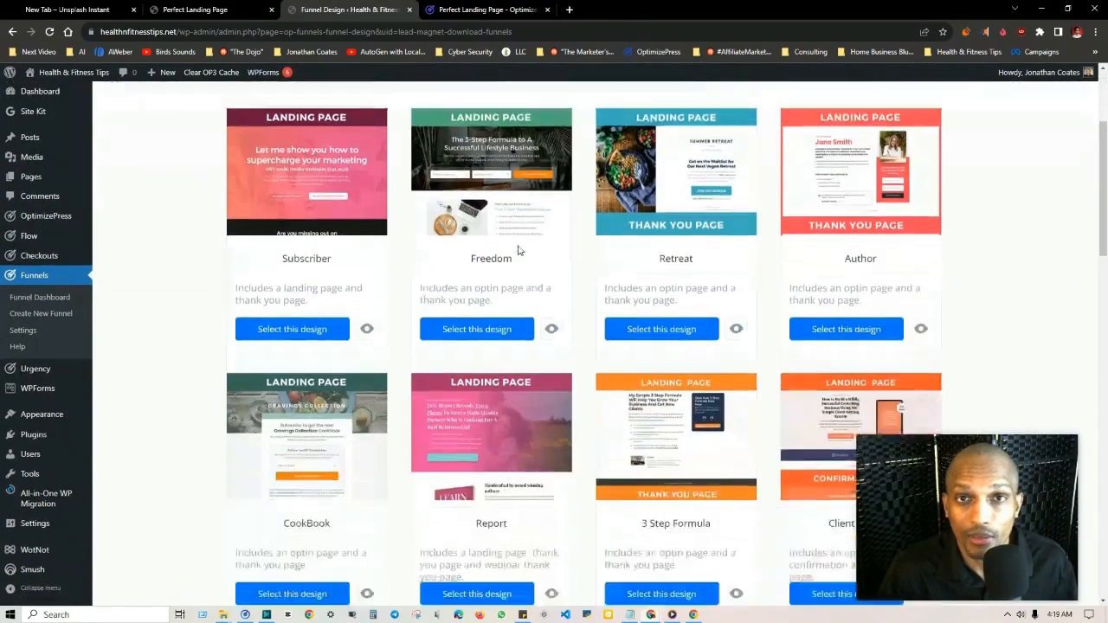
{"action": "scroll", "coordinate": [517, 278], "scroll_direction": "up", "scroll_amount": 10}
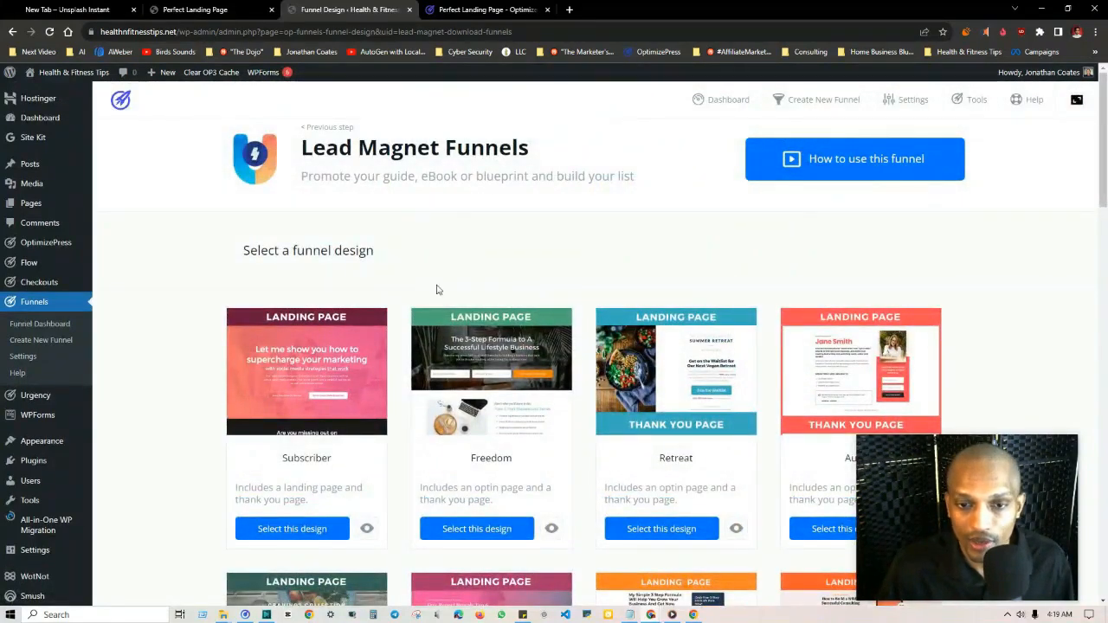
{"action": "scroll", "coordinate": [432, 290], "scroll_direction": "down", "scroll_amount": 2}
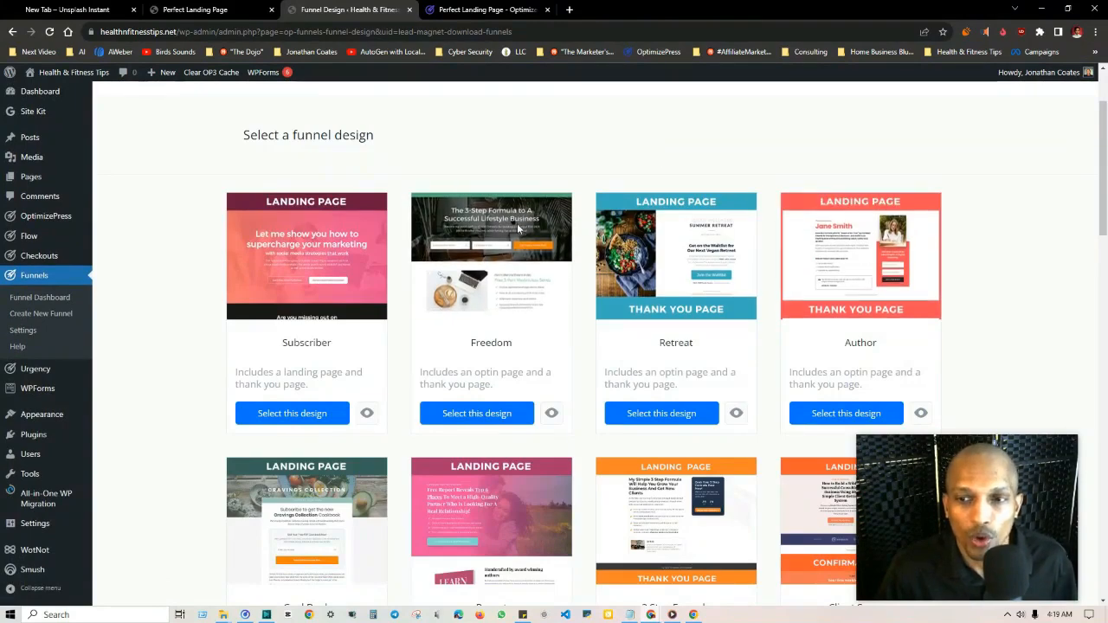
{"action": "scroll", "coordinate": [596, 148], "scroll_direction": "up", "scroll_amount": 2}
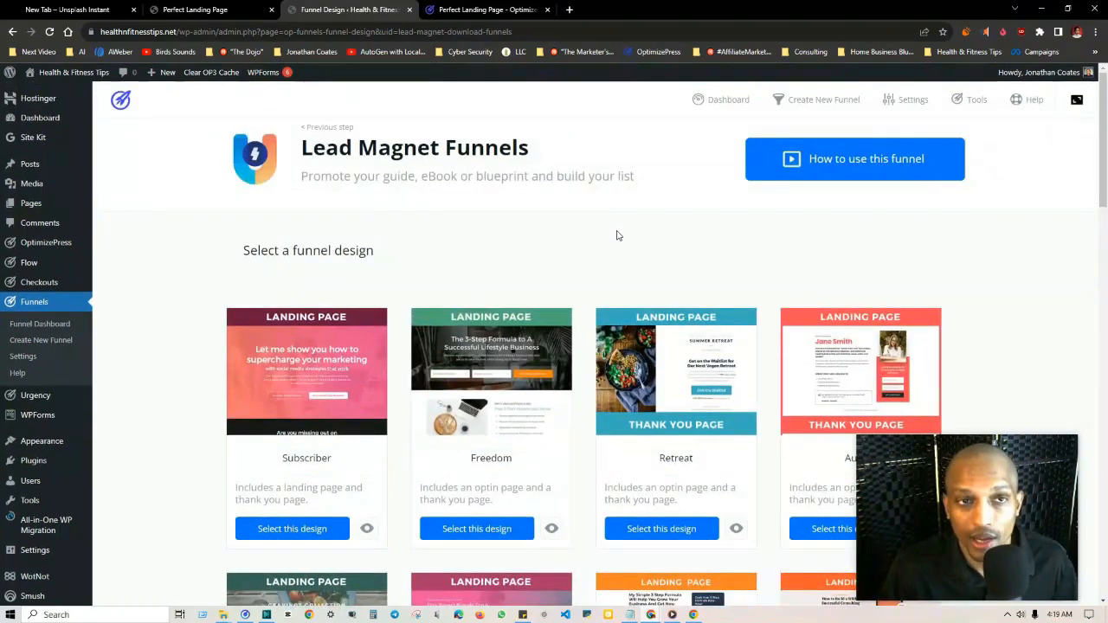
Step: Check the Introduction and Landing Page Style 01 pages of the Perfect Landing Page PDF, and return to the lead magnet funnel designs
{"action": "left_click", "coordinate": [221, 8]}
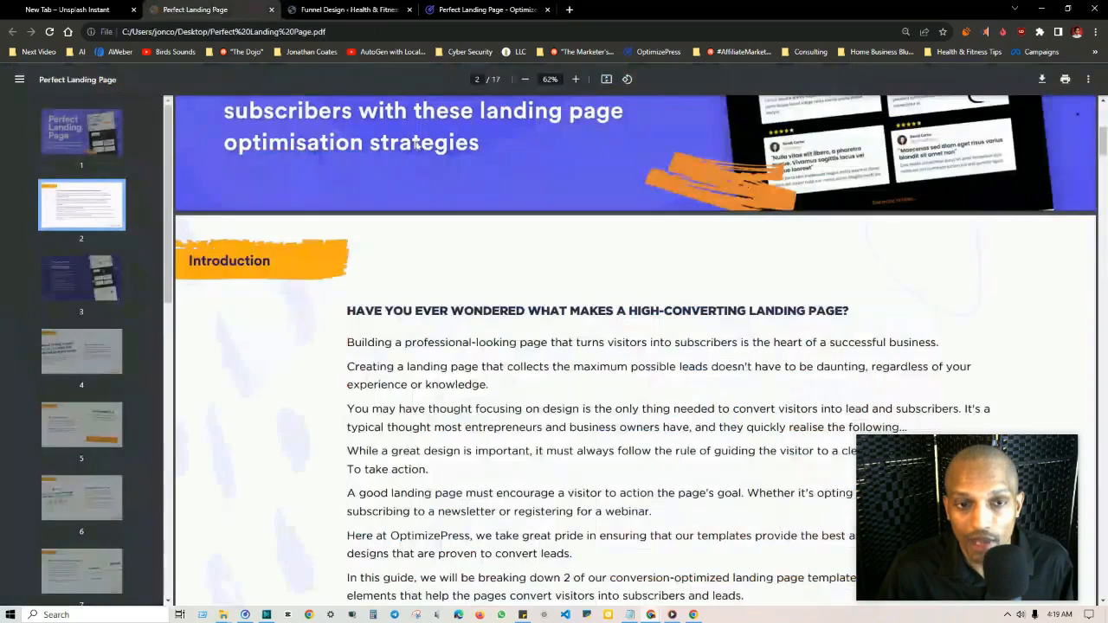
{"action": "scroll", "coordinate": [82, 229], "scroll_direction": "down", "scroll_amount": 2}
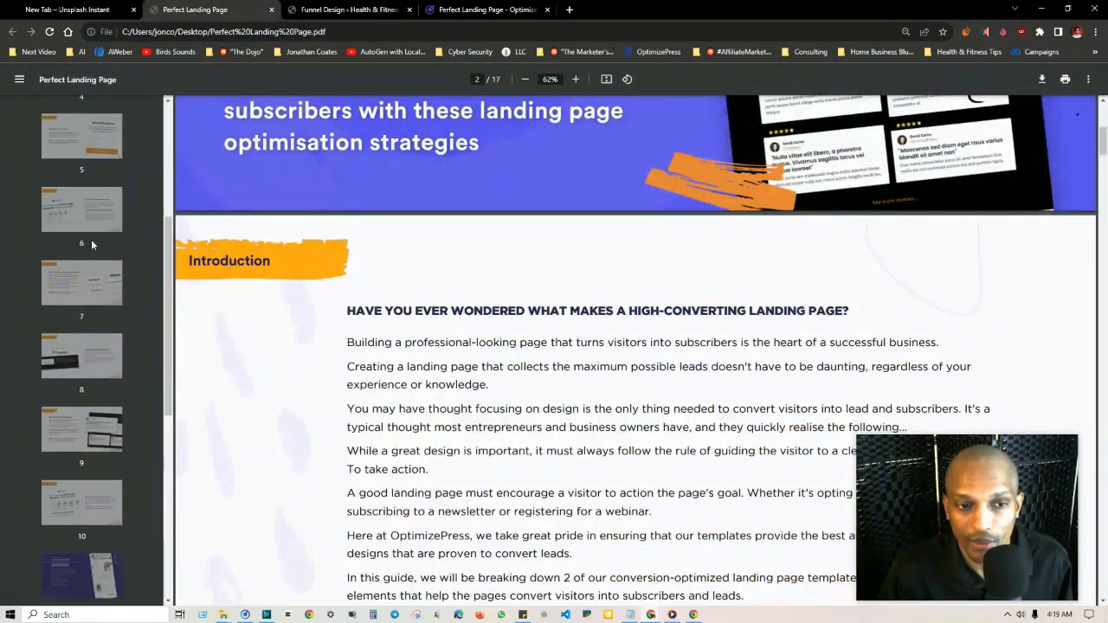
{"action": "scroll", "coordinate": [97, 376], "scroll_direction": "up", "scroll_amount": 1}
{"action": "left_click", "coordinate": [81, 221]}
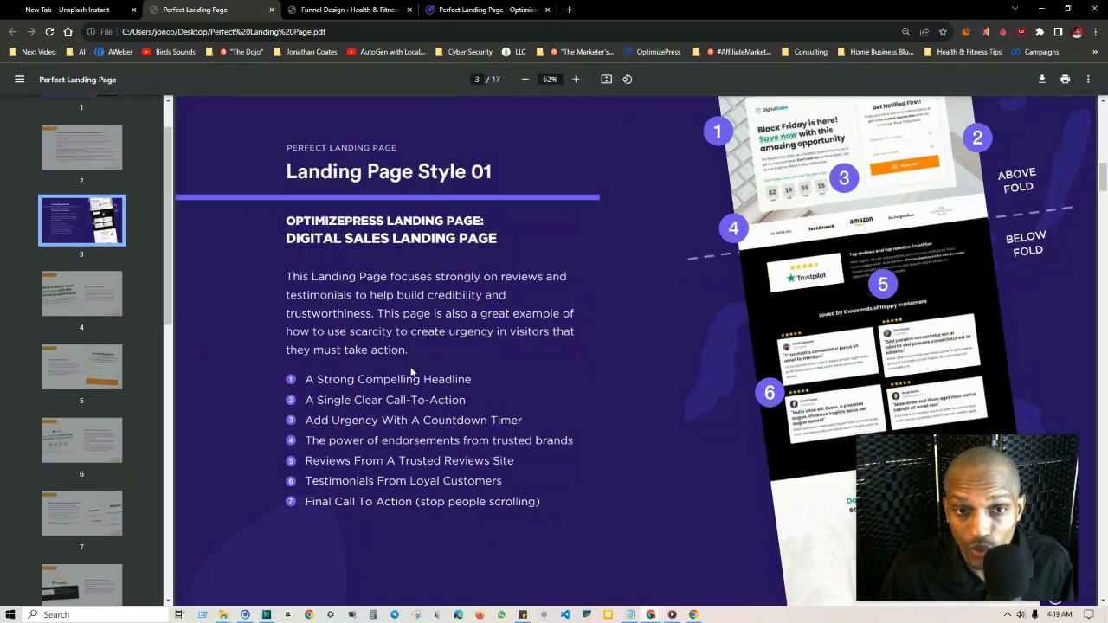
{"action": "scroll", "coordinate": [98, 216], "scroll_direction": "up", "scroll_amount": 1}
{"action": "left_click", "coordinate": [98, 217]}
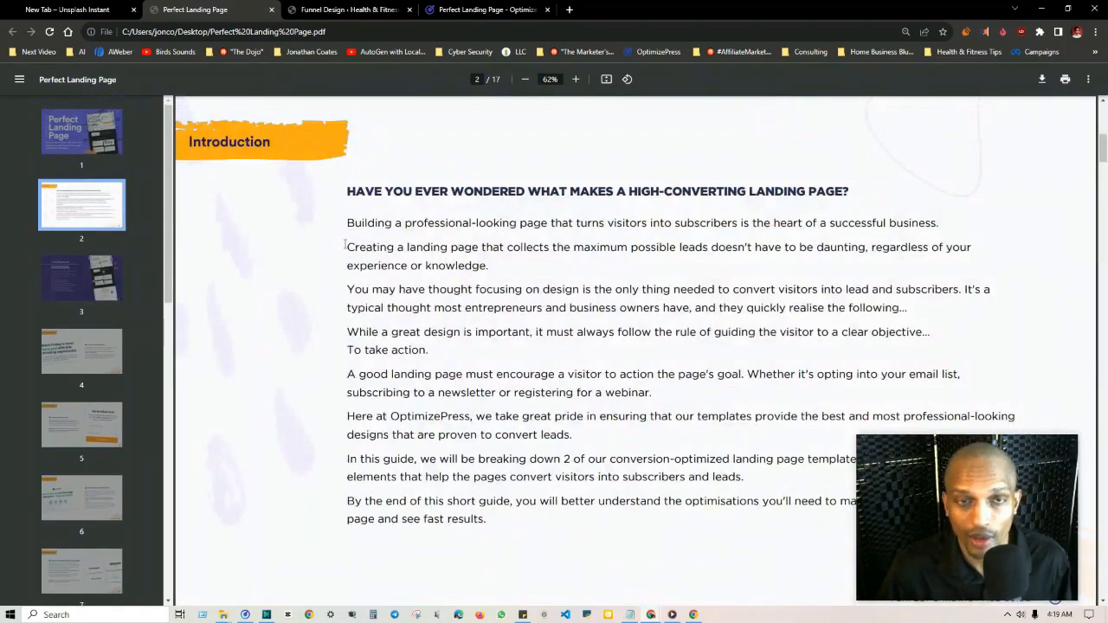
{"action": "left_click", "coordinate": [348, 11]}
{"action": "scroll", "coordinate": [645, 187], "scroll_direction": "down", "scroll_amount": 1}
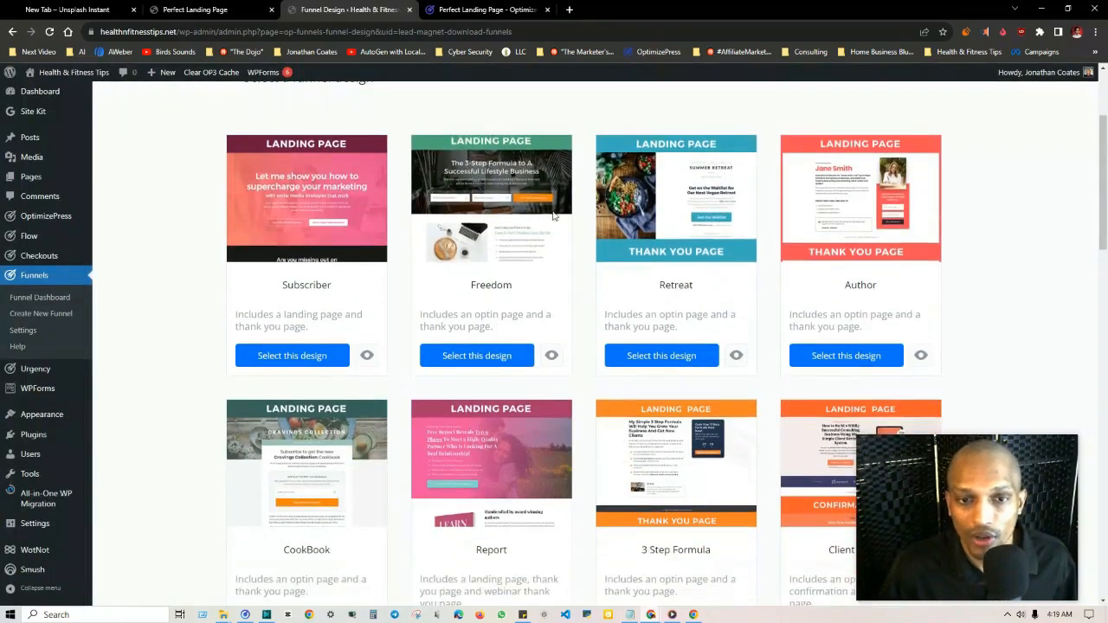
{"action": "scroll", "coordinate": [278, 180], "scroll_direction": "up", "scroll_amount": 2}
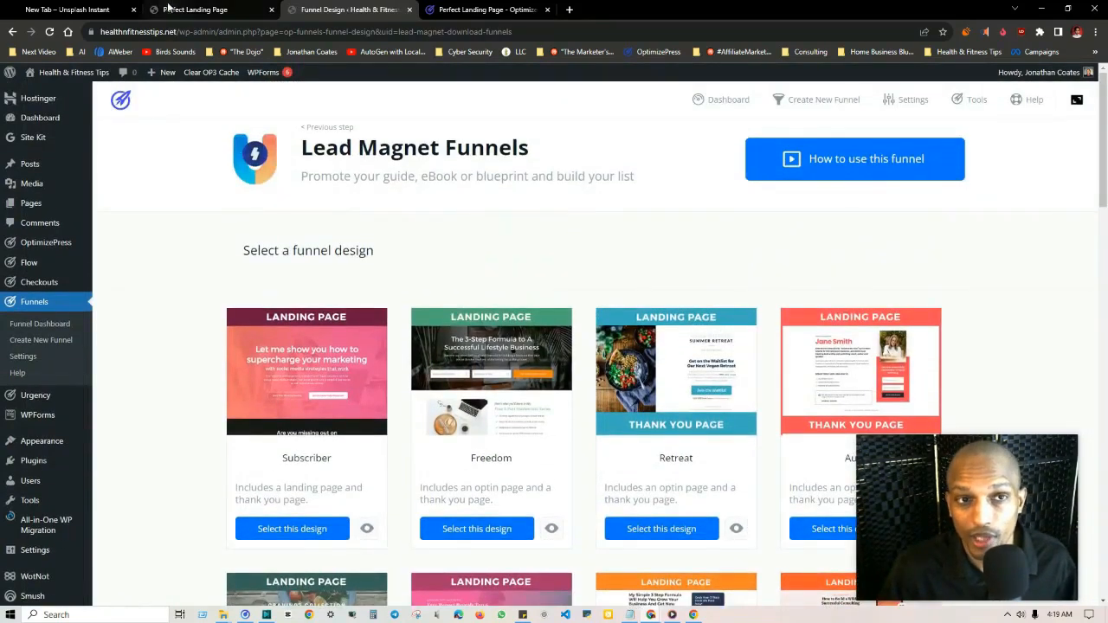
Step: Read the Perfect Landing Page PDF from the Introduction to the Landing Page Style 01 checklist
{"action": "left_click", "coordinate": [195, 9]}
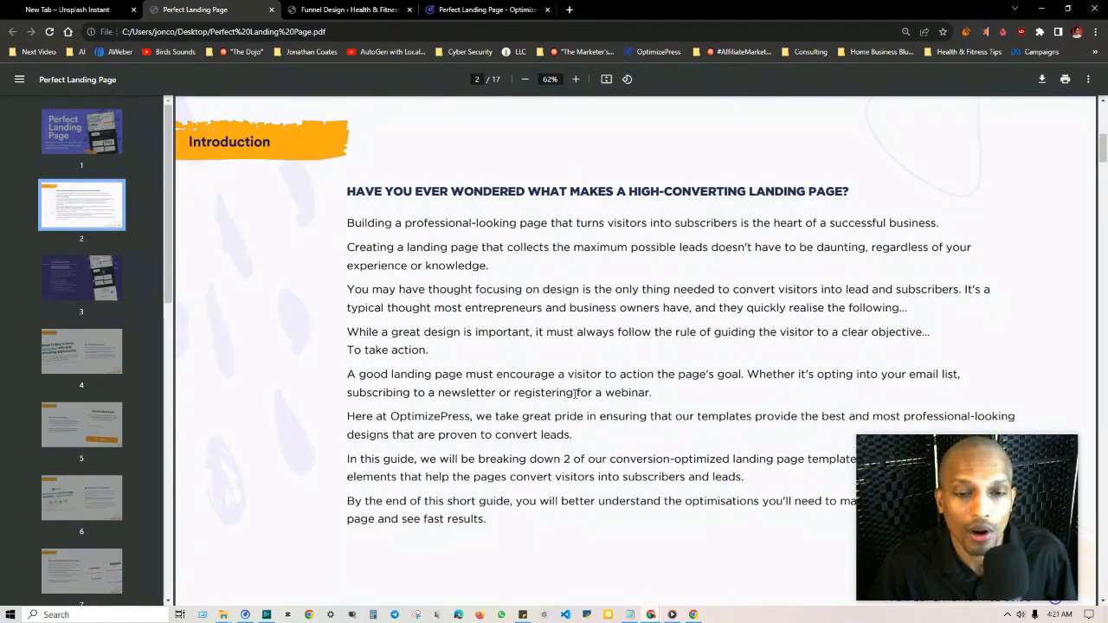
{"action": "scroll", "coordinate": [576, 394], "scroll_direction": "down", "scroll_amount": 1}
{"action": "scroll", "coordinate": [606, 329], "scroll_direction": "down", "scroll_amount": 1}
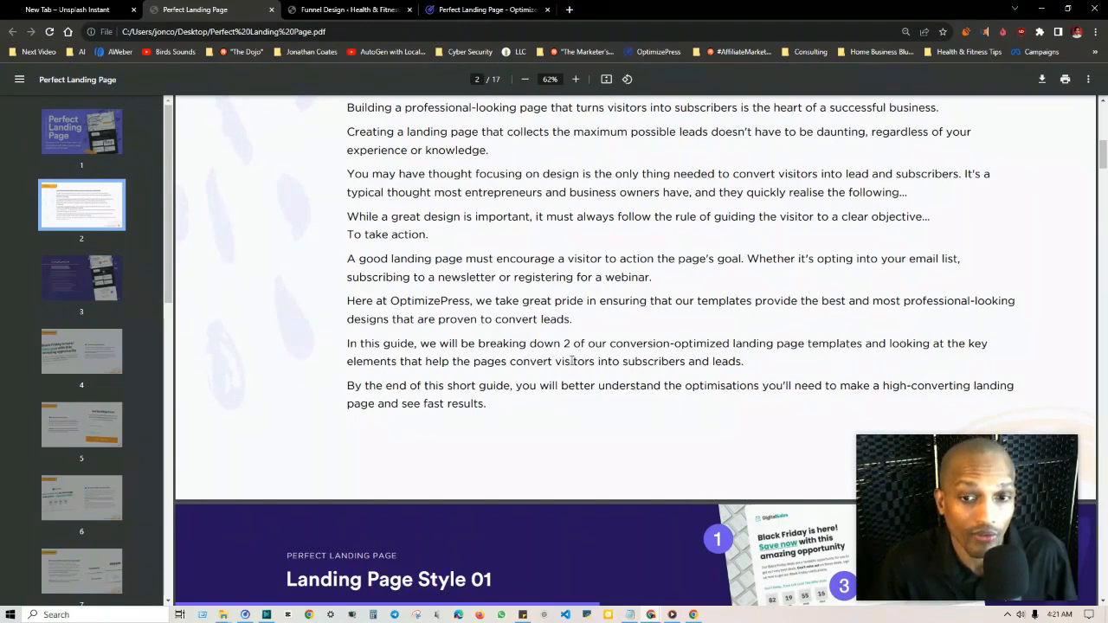
{"action": "scroll", "coordinate": [754, 381], "scroll_direction": "down", "scroll_amount": 3}
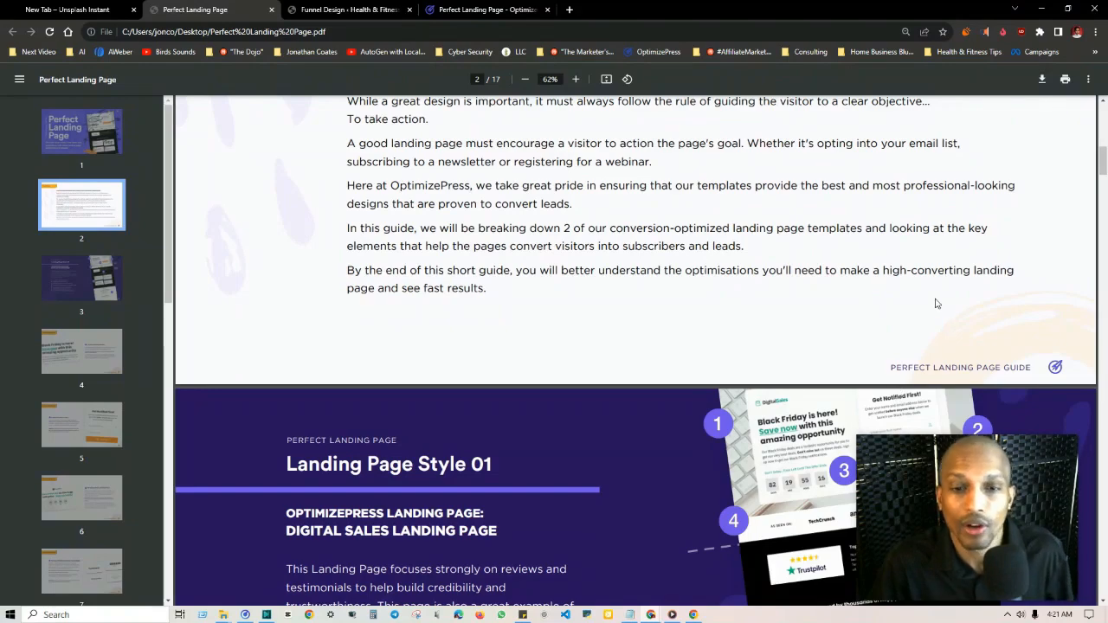
{"action": "scroll", "coordinate": [556, 267], "scroll_direction": "down", "scroll_amount": 1}
{"action": "scroll", "coordinate": [557, 267], "scroll_direction": "down", "scroll_amount": 9}
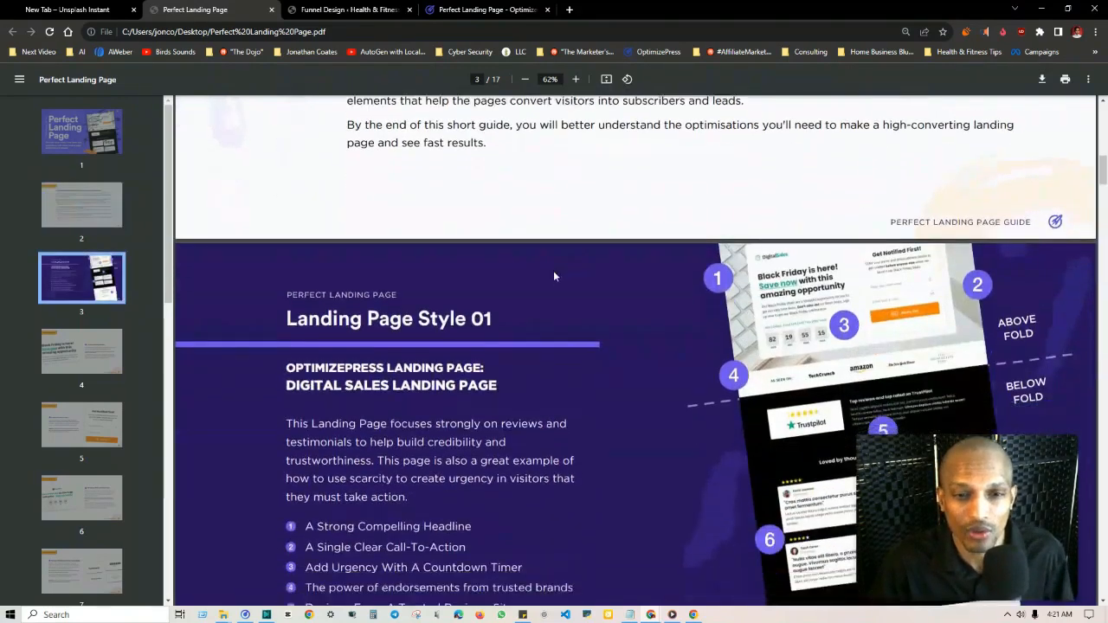
{"action": "scroll", "coordinate": [537, 294], "scroll_direction": "up", "scroll_amount": 1}
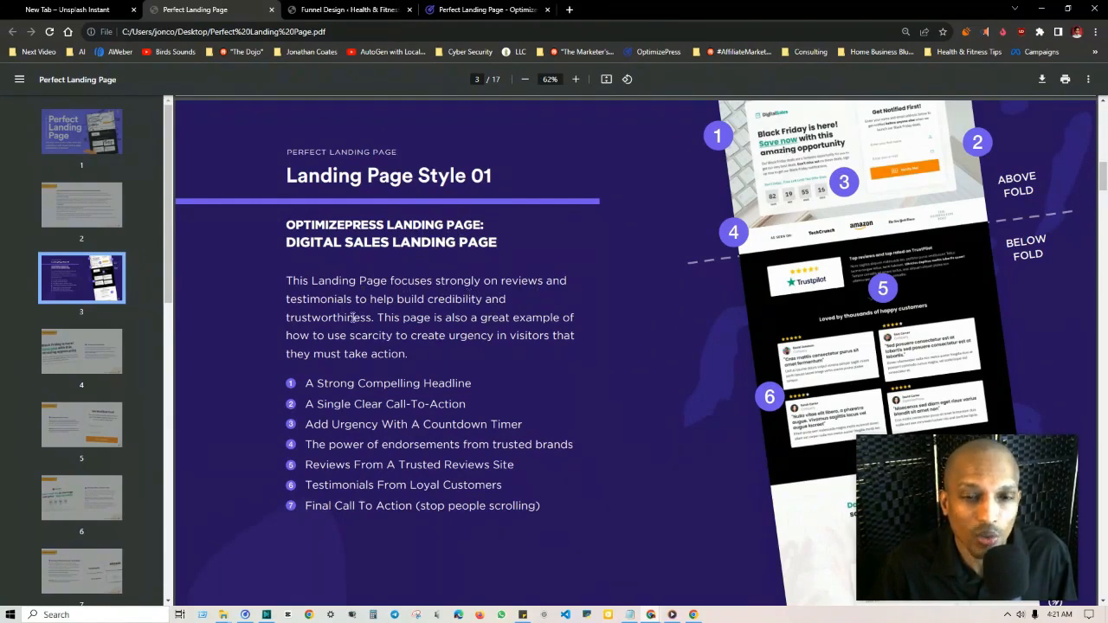
{"action": "left_click_drag", "start_coordinate": [1011, 482], "coordinate": [186, 166]}
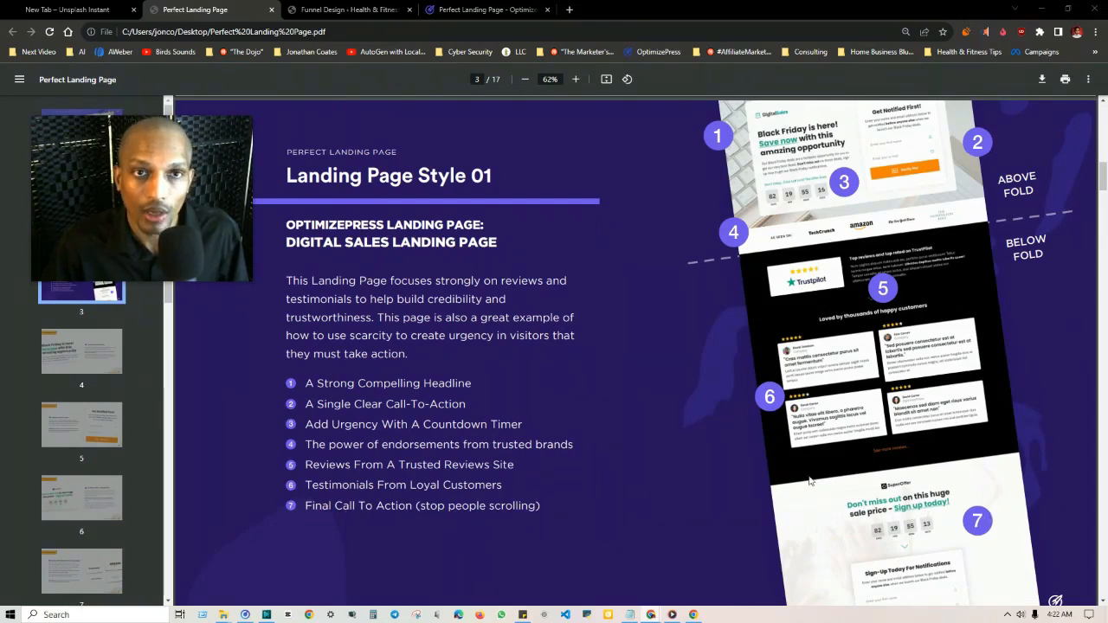
Step: Return to the lead magnet funnel designs and select the Freedom design
{"action": "left_click", "coordinate": [352, 16]}
{"action": "scroll", "coordinate": [626, 193], "scroll_direction": "down", "scroll_amount": 5}
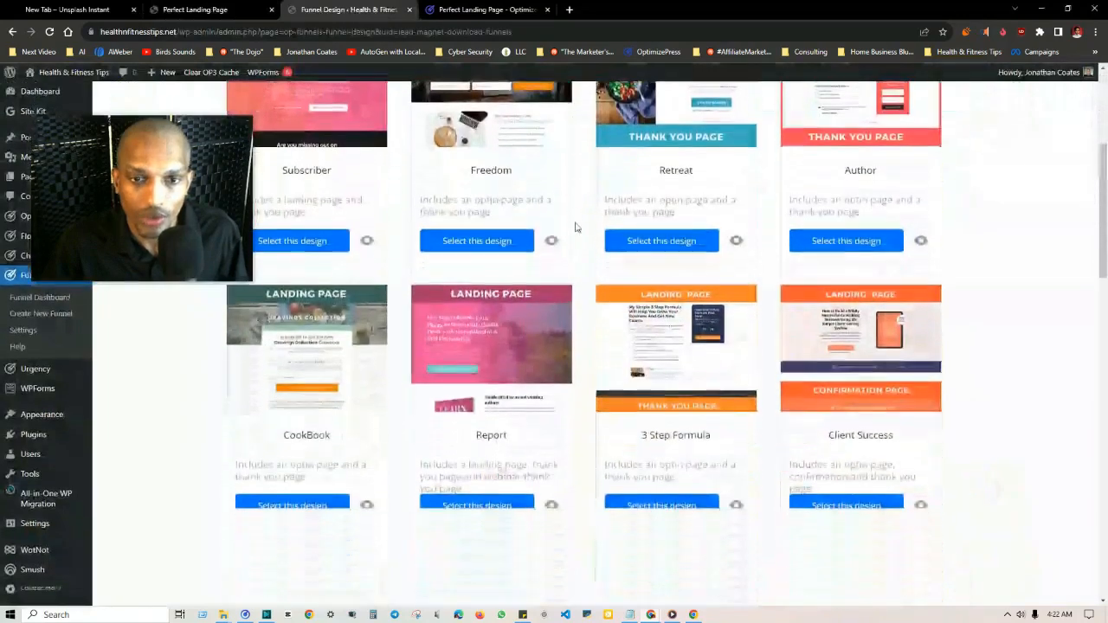
{"action": "scroll", "coordinate": [576, 324], "scroll_direction": "up", "scroll_amount": 2}
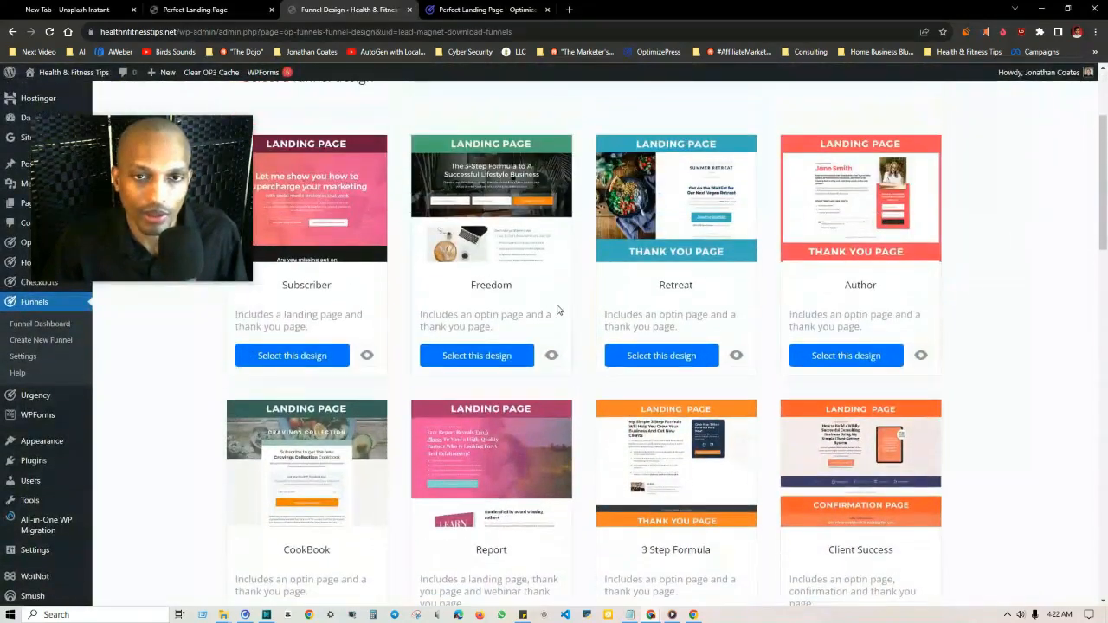
{"action": "left_click", "coordinate": [479, 364]}
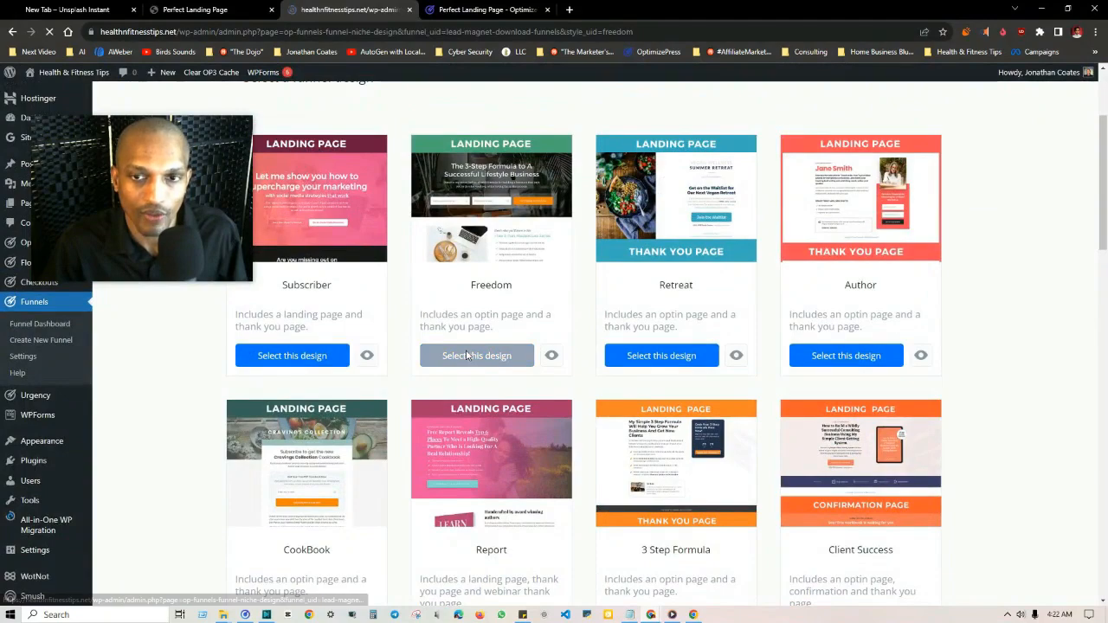
Step: Review the niche brandings of the Freedom design and select the Wealth version
{"action": "scroll", "coordinate": [386, 393], "scroll_direction": "down", "scroll_amount": 1}
{"action": "scroll", "coordinate": [409, 192], "scroll_direction": "up", "scroll_amount": 1}
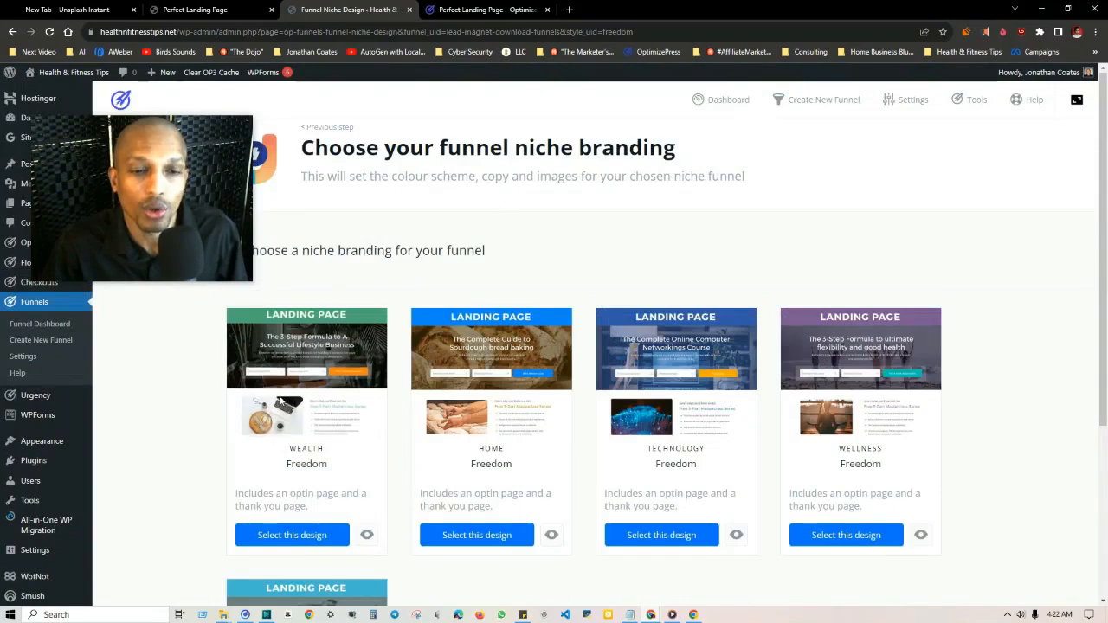
{"action": "scroll", "coordinate": [457, 331], "scroll_direction": "down", "scroll_amount": 2}
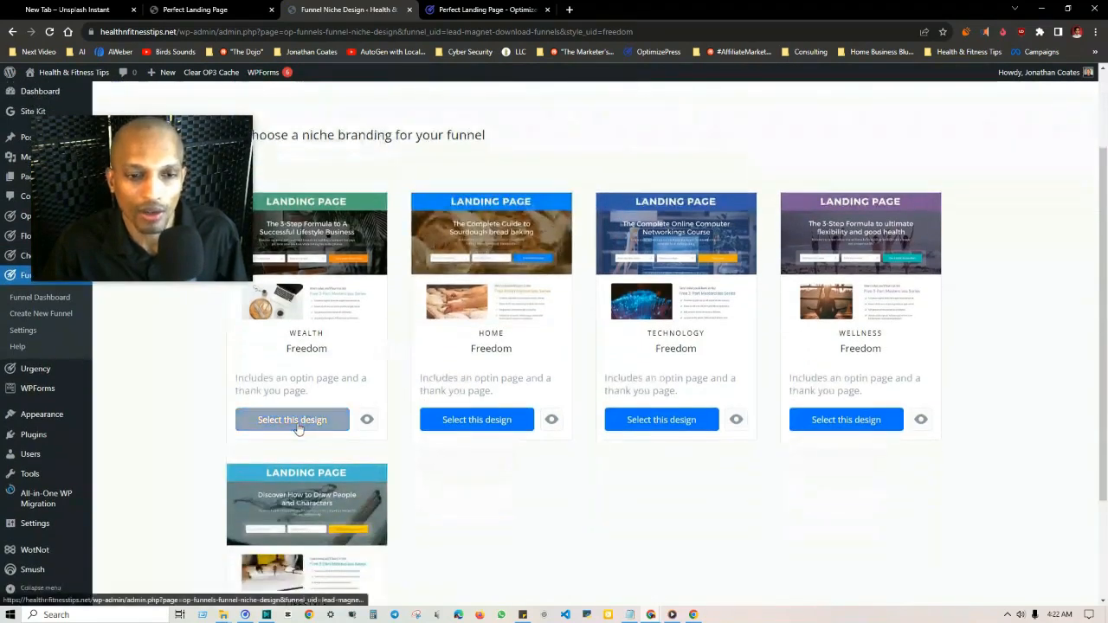
{"action": "left_click", "coordinate": [299, 422]}
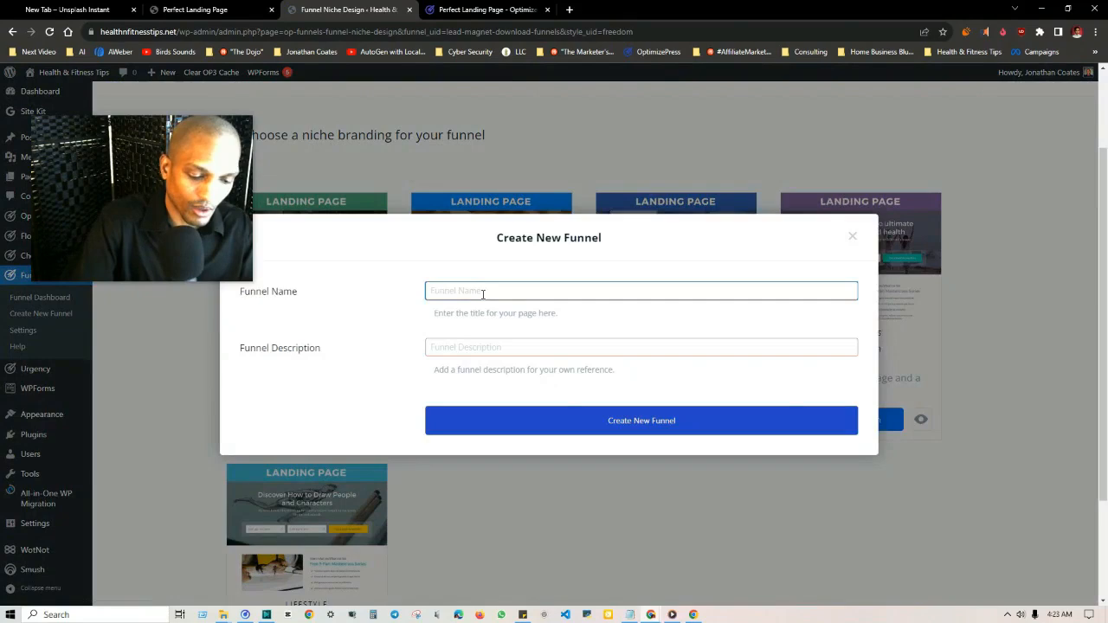
Step: Name the new funnel Test Samurai 2, add a description starting with "Testing Samurai", and create the funnel
{"action": "type", "text": "Test Samurai 2"}
{"action": "key", "text": "Tab"}
{"action": "type", "text": "Testing Samurai Funnel 2"}
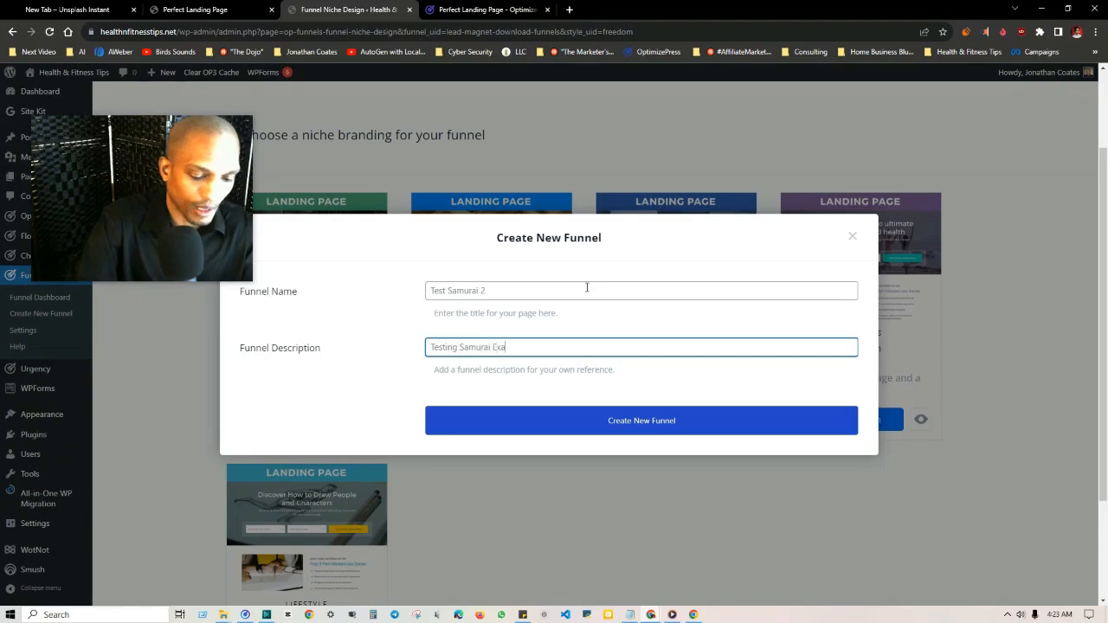
{"action": "left_click", "coordinate": [661, 419]}
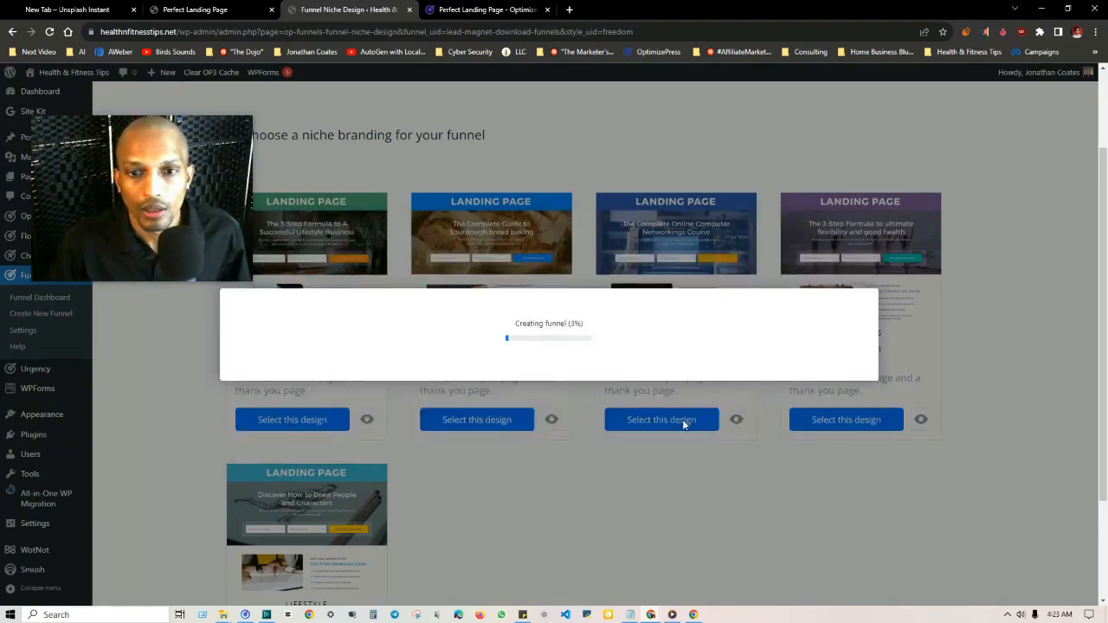
Step: Examine the Landing Page Style 01 example and its seven elements in the Perfect Landing Page PDF, enlarged to 80%
{"action": "left_click", "coordinate": [195, 10]}
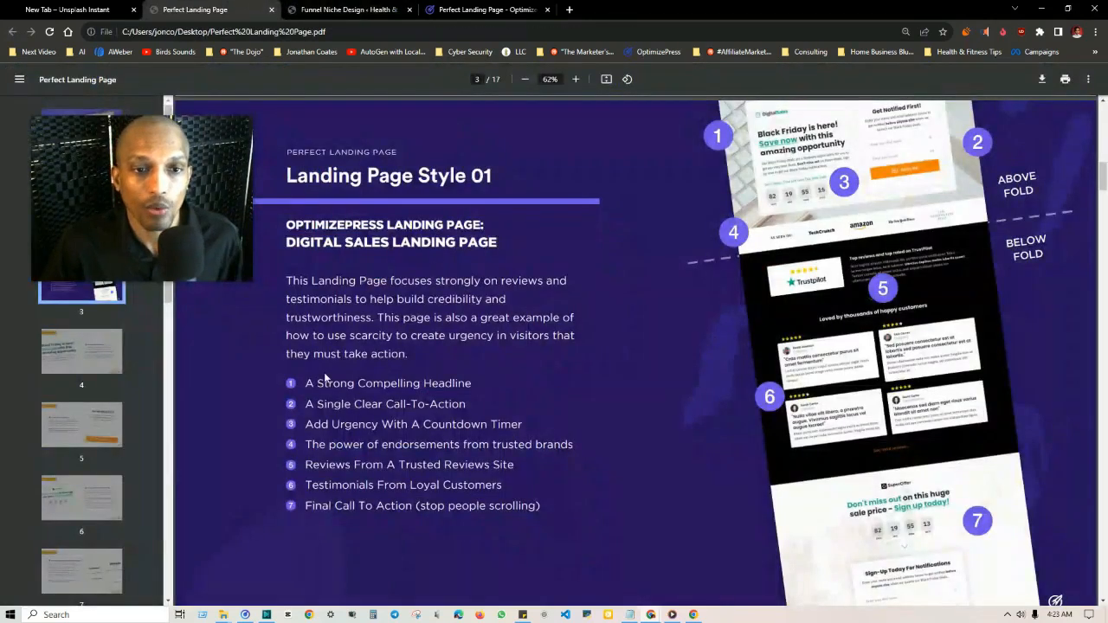
{"action": "scroll", "coordinate": [882, 187], "scroll_direction": "up", "scroll_amount": 1}
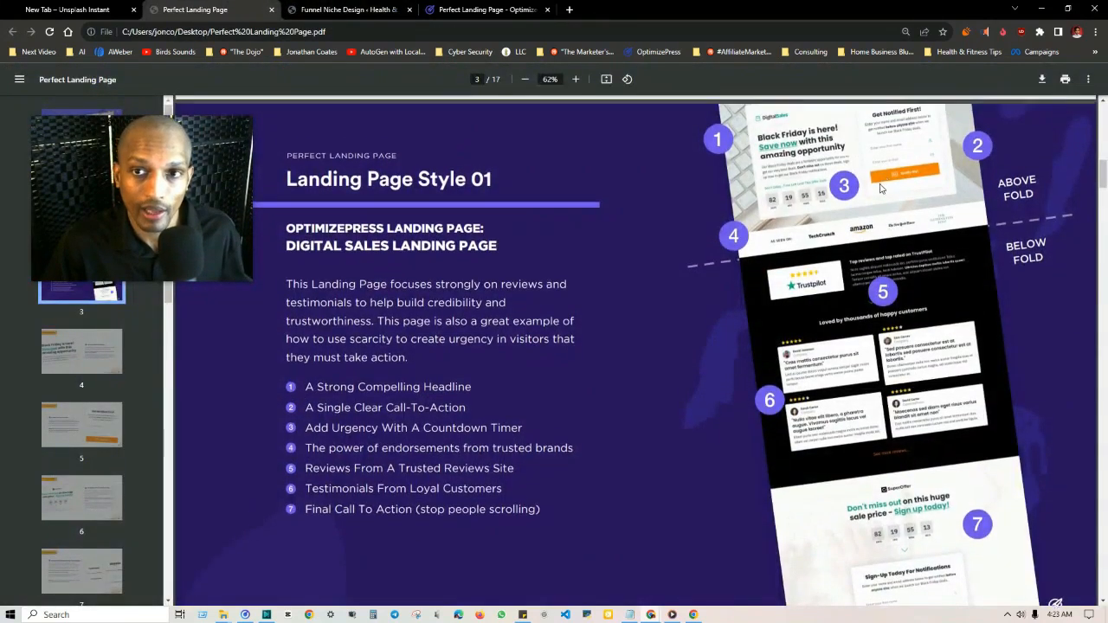
{"action": "scroll", "coordinate": [882, 187], "scroll_direction": "up", "scroll_amount": 3}
{"action": "scroll", "coordinate": [737, 235], "scroll_direction": "down", "scroll_amount": 1}
{"action": "scroll", "coordinate": [736, 234], "scroll_direction": "up", "scroll_amount": 1}
{"action": "scroll", "coordinate": [779, 260], "scroll_direction": "down", "scroll_amount": 1}
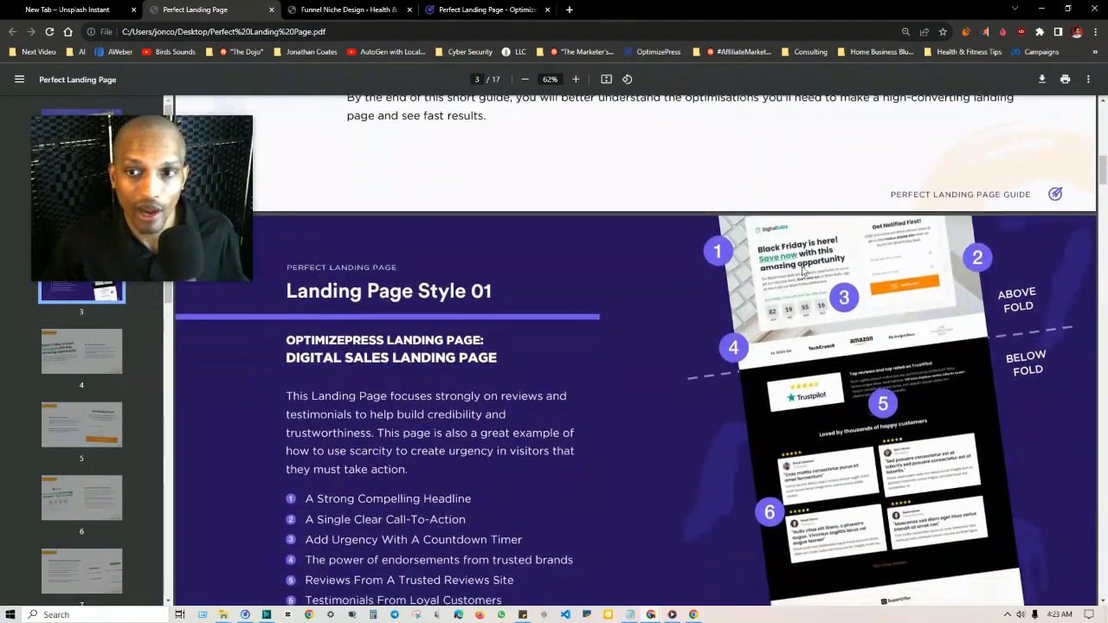
{"action": "scroll", "coordinate": [414, 361], "scroll_direction": "down", "scroll_amount": 1}
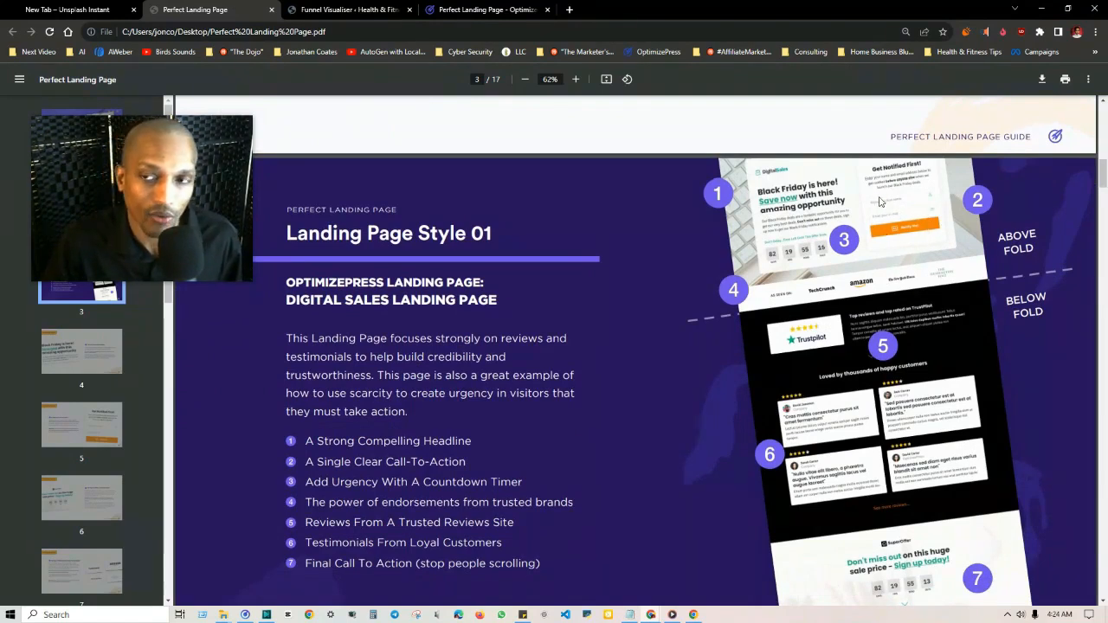
{"action": "left_click", "coordinate": [575, 79]}
{"action": "left_click", "coordinate": [575, 79]}
{"action": "left_click", "coordinate": [575, 78]}
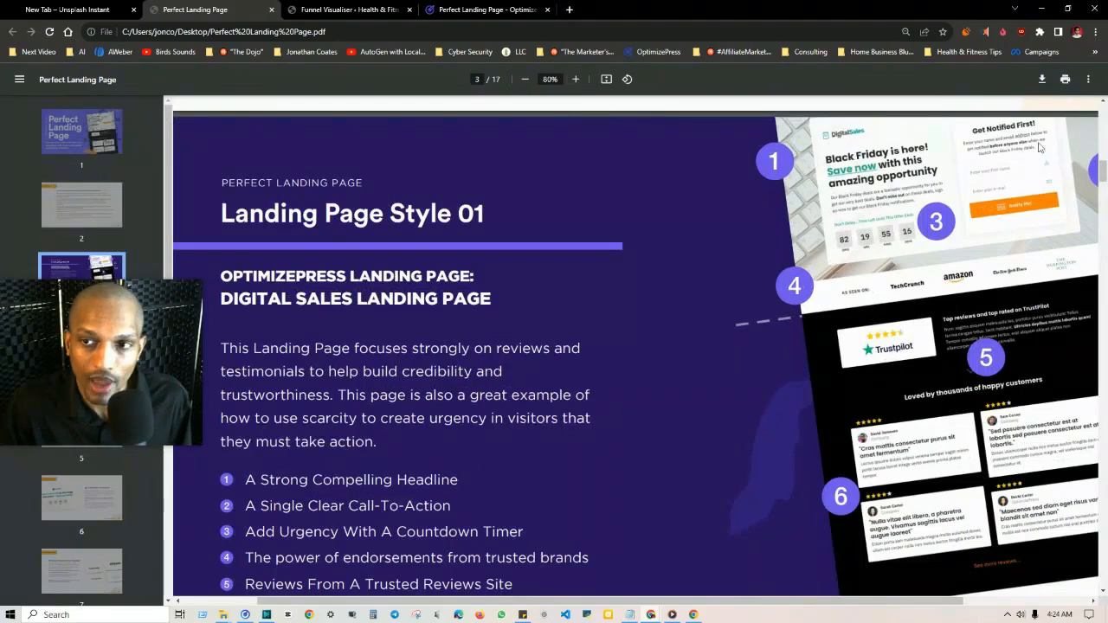
{"action": "scroll", "coordinate": [329, 378], "scroll_direction": "down", "scroll_amount": 1}
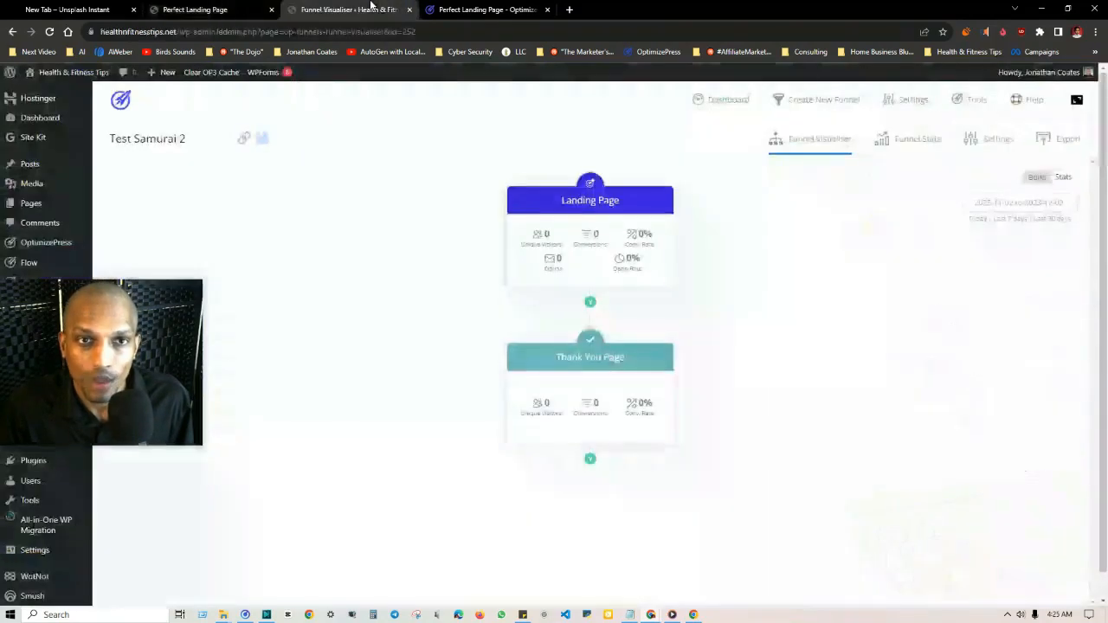
Step: Return to the Test Samurai 2 funnel and open its Landing Page for editing in OptimizeBuilder
{"action": "left_click", "coordinate": [372, 10]}
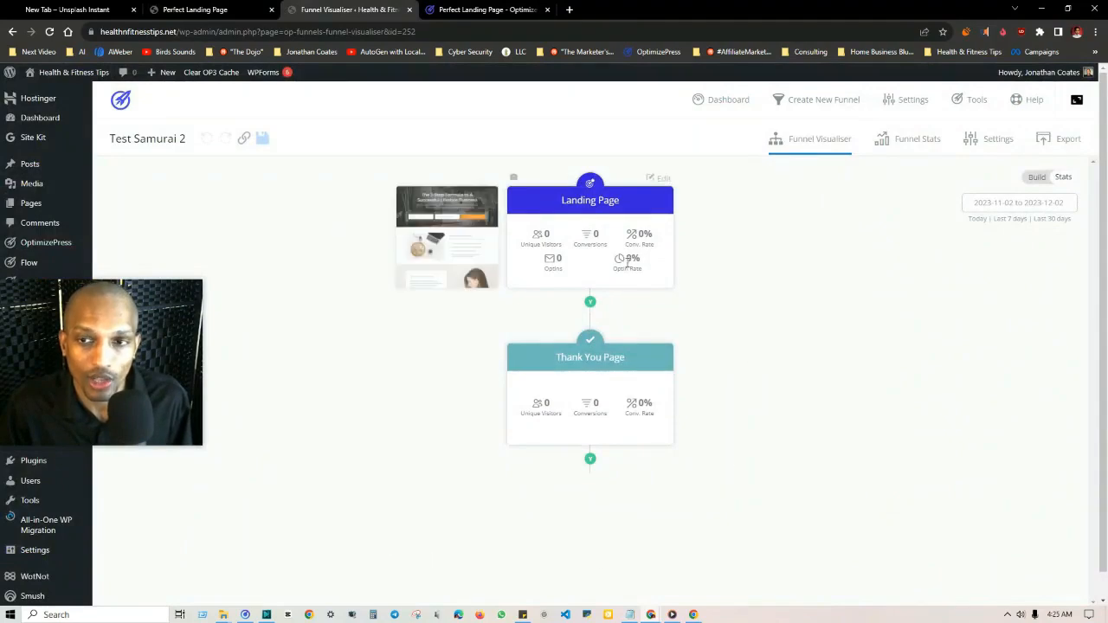
{"action": "mouse_move", "coordinate": [586, 259]}
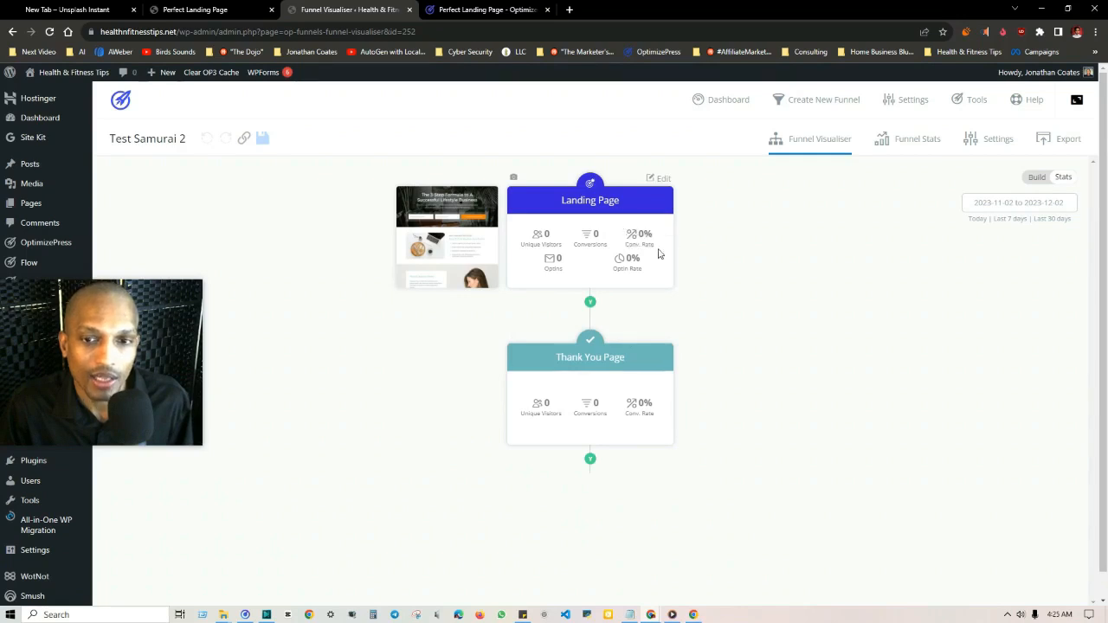
{"action": "left_click", "coordinate": [660, 180]}
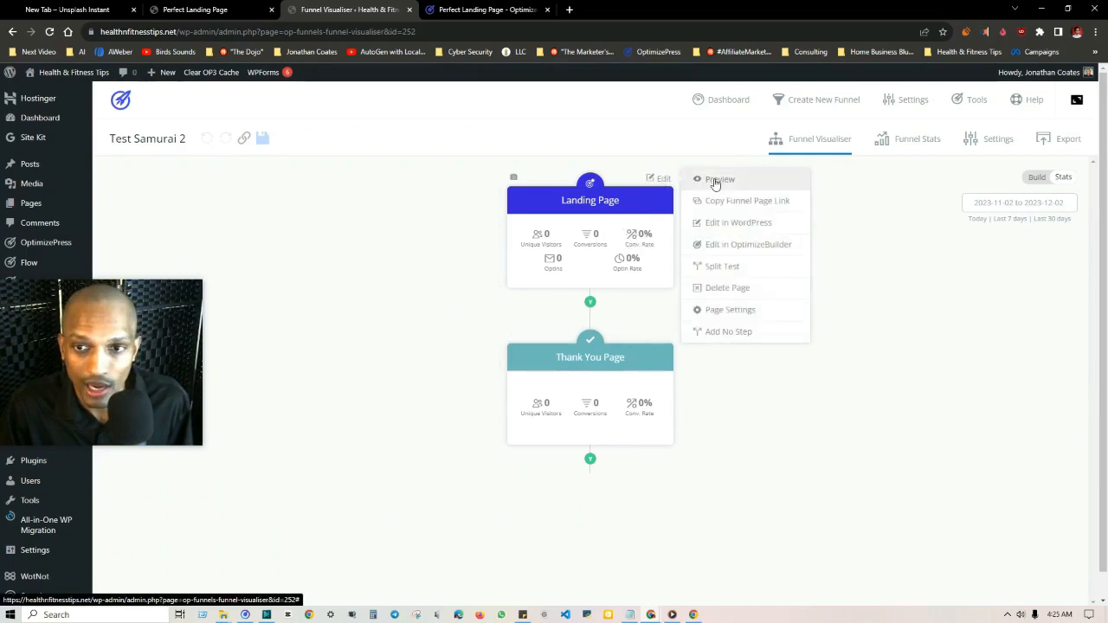
{"action": "left_click", "coordinate": [751, 246]}
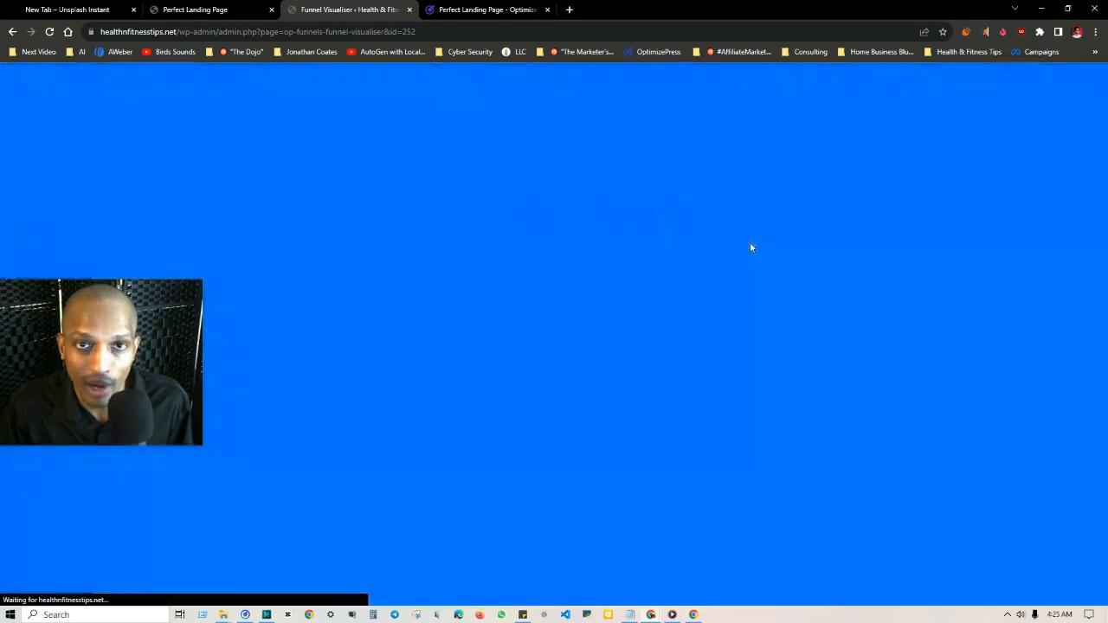
Step: Read the Strong Compelling Headline page of the Perfect Landing Page PDF, reducing the zoom to 33%
{"action": "left_click", "coordinate": [195, 9]}
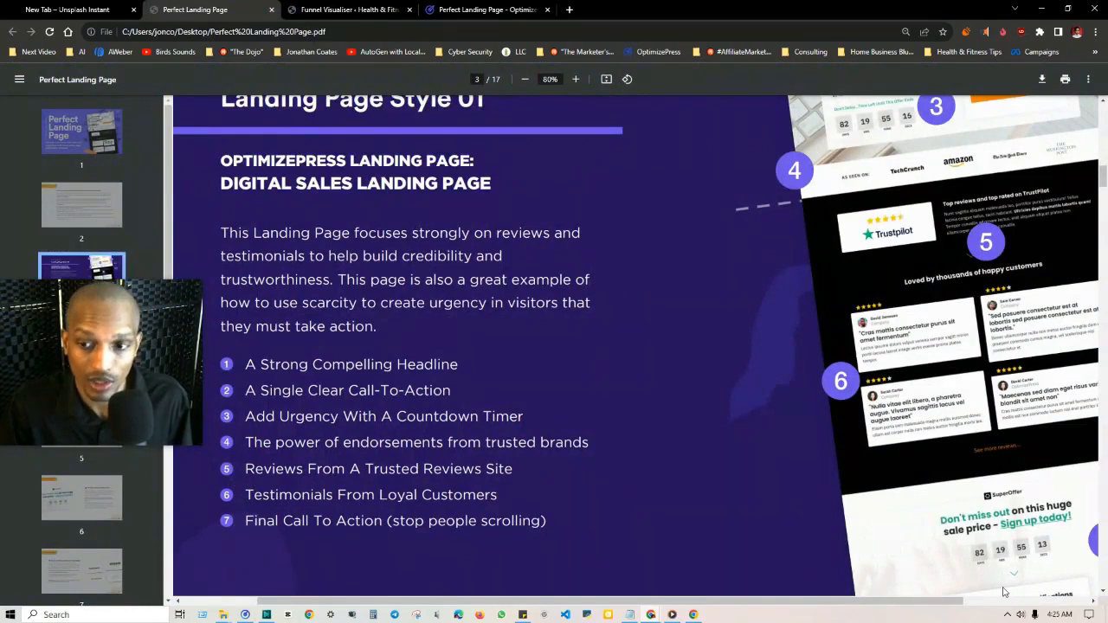
{"action": "scroll", "coordinate": [1004, 592], "scroll_direction": "down", "scroll_amount": 3}
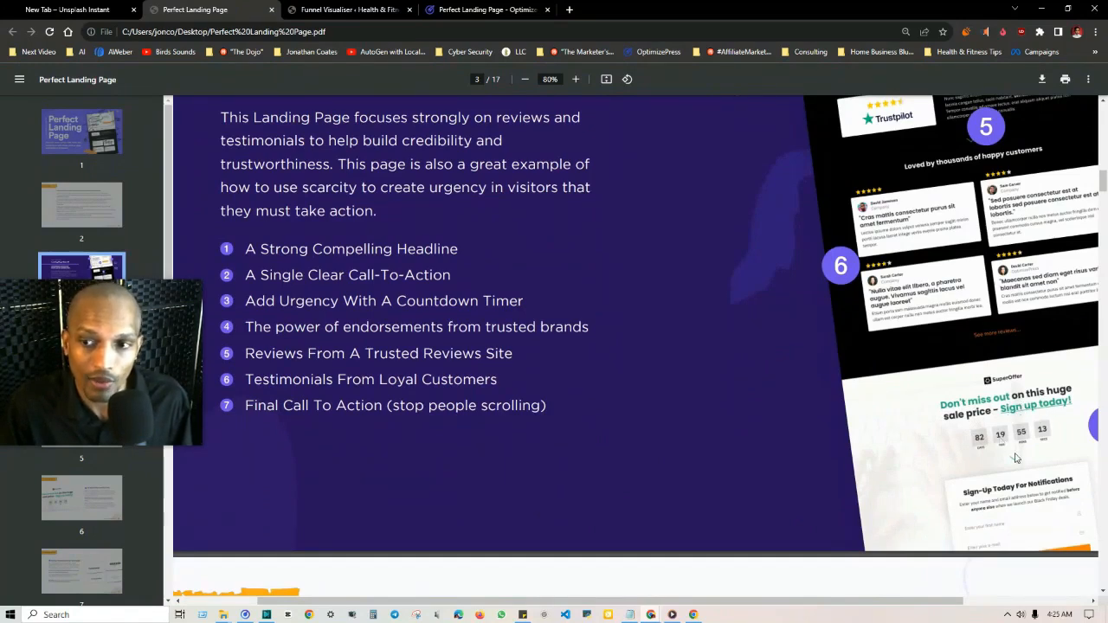
{"action": "scroll", "coordinate": [987, 432], "scroll_direction": "down", "scroll_amount": 1}
{"action": "scroll", "coordinate": [990, 476], "scroll_direction": "up", "scroll_amount": 1}
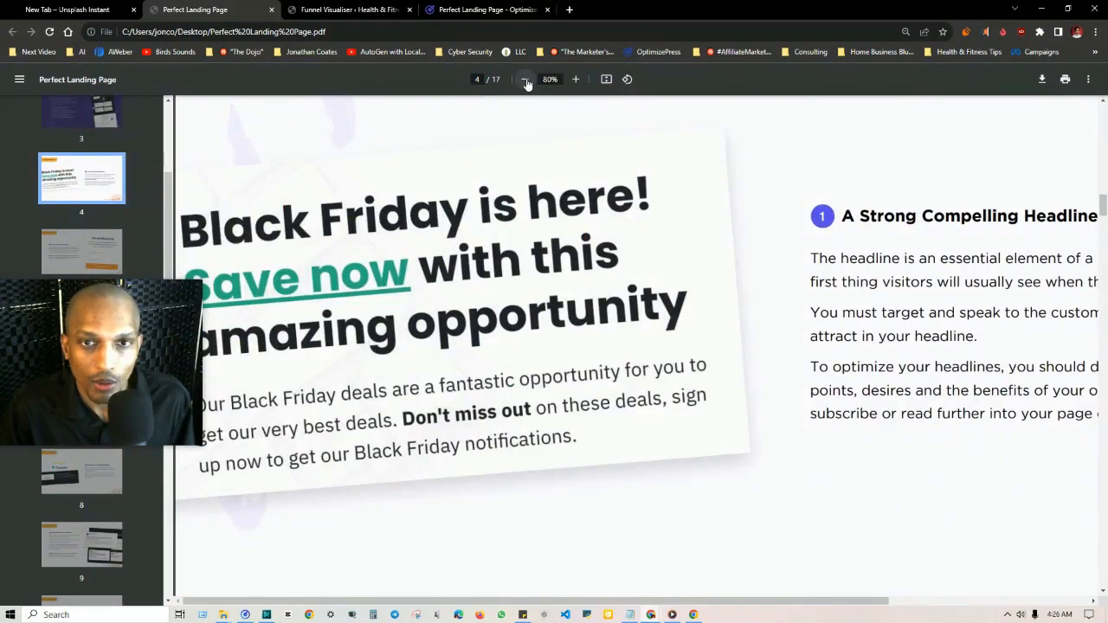
{"action": "left_click", "coordinate": [525, 79]}
{"action": "left_click", "coordinate": [526, 80]}
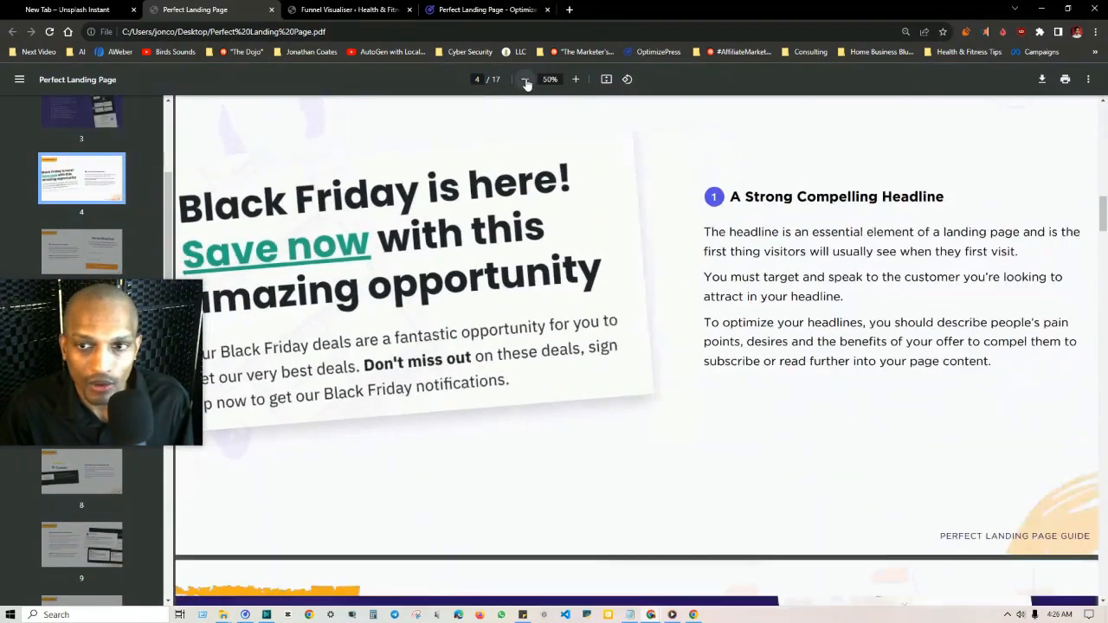
{"action": "left_click", "coordinate": [525, 79]}
{"action": "left_click", "coordinate": [526, 80]}
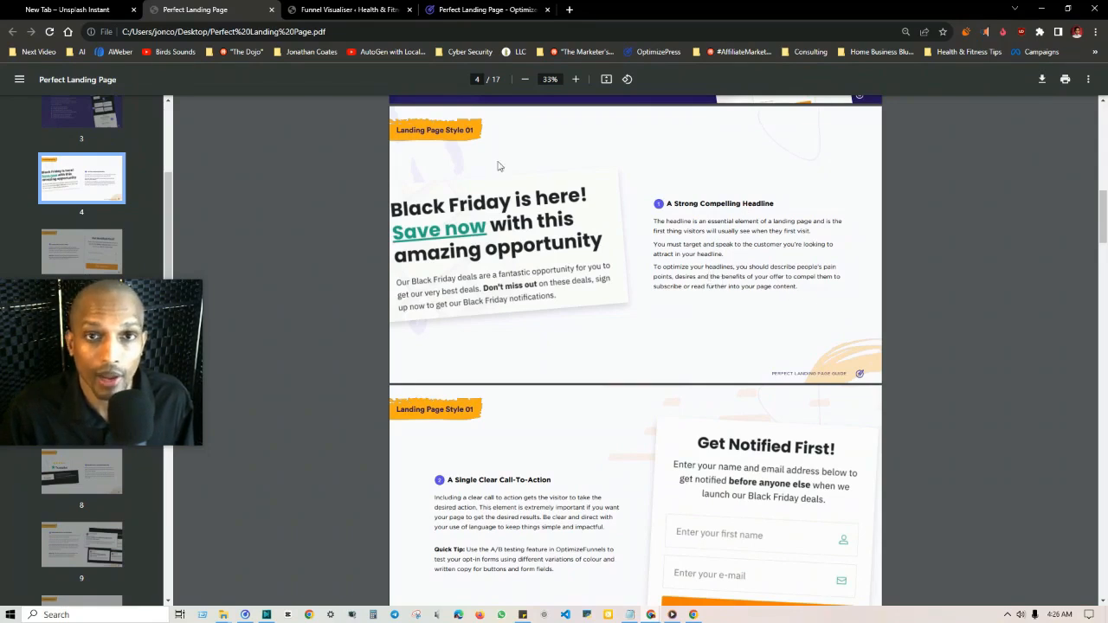
Step: Return to the landing page in OptimizeBuilder and examine its subheadline text and the Headline element available for adding
{"action": "left_click", "coordinate": [351, 10]}
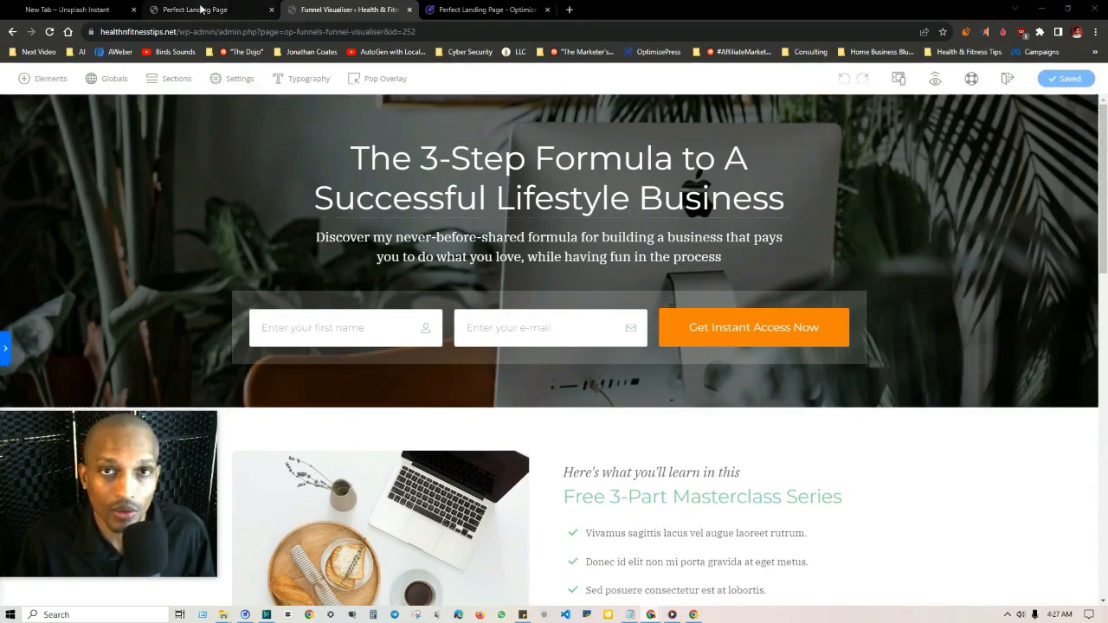
{"action": "left_click", "coordinate": [529, 237]}
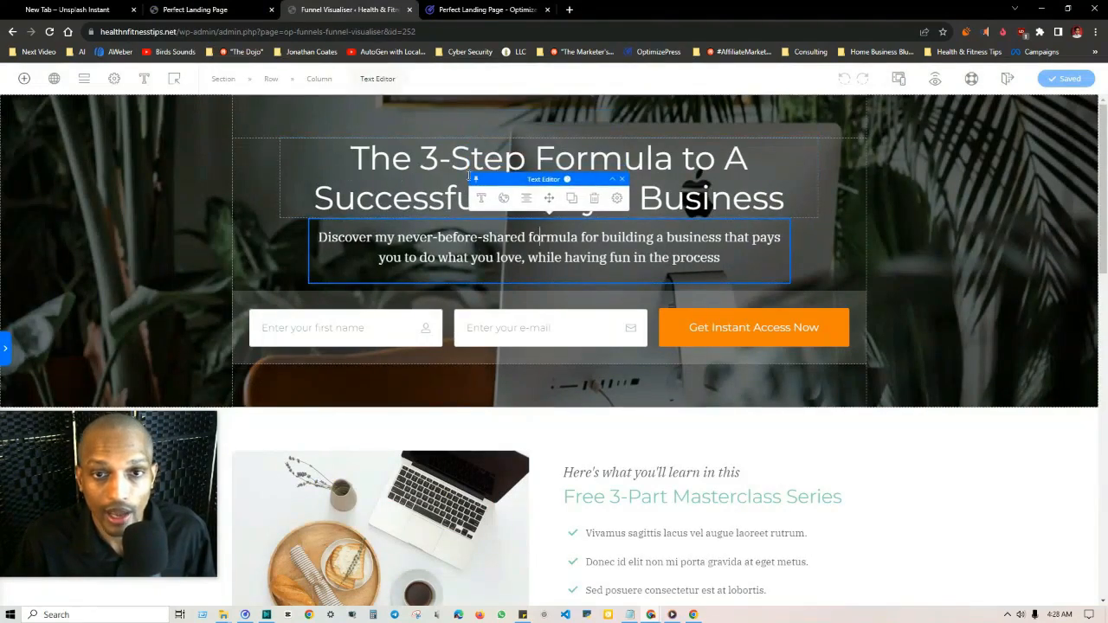
{"action": "left_click", "coordinate": [23, 80]}
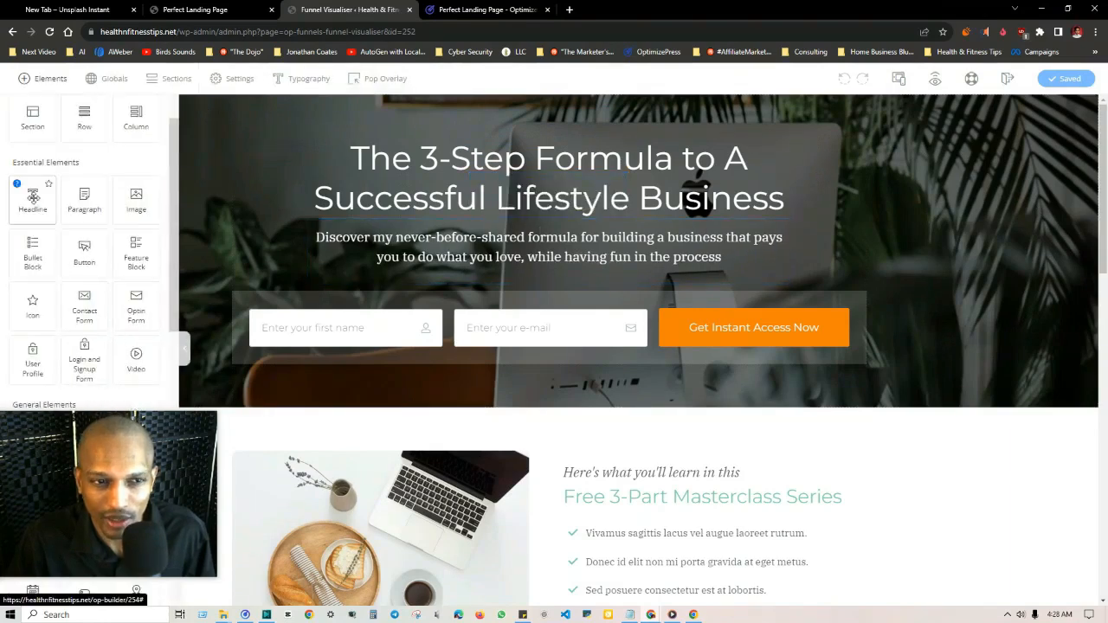
{"action": "left_click_drag", "start_coordinate": [33, 196], "coordinate": [376, 33]}
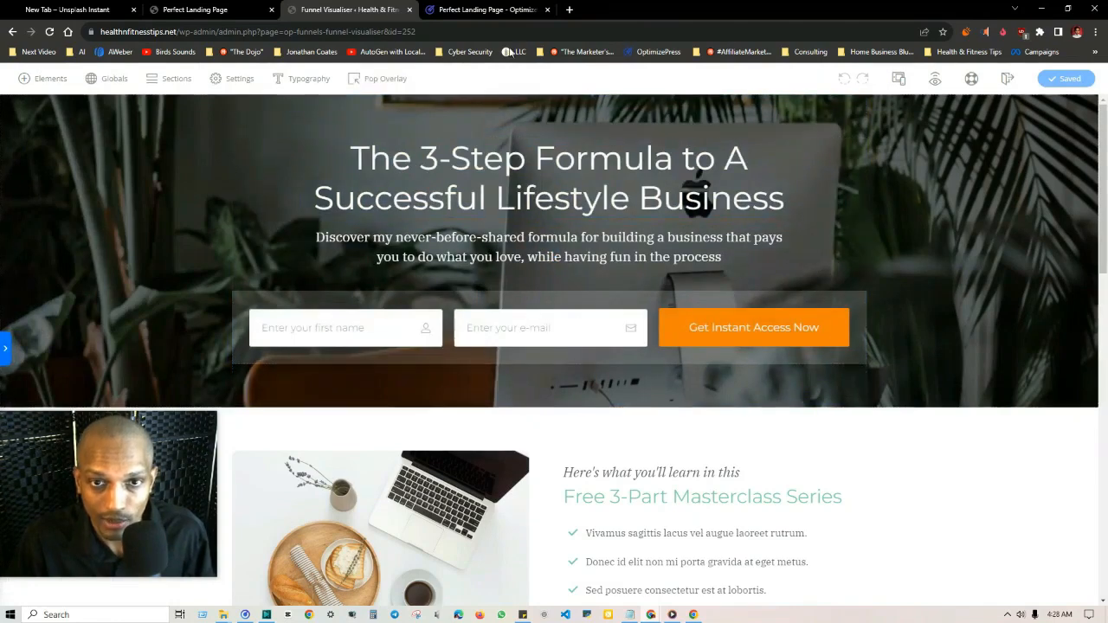
Step: Read the guide's Single Clear Call-To-Action page and inspect the integration options of the landing page's opt-in form
{"action": "left_click", "coordinate": [187, 9]}
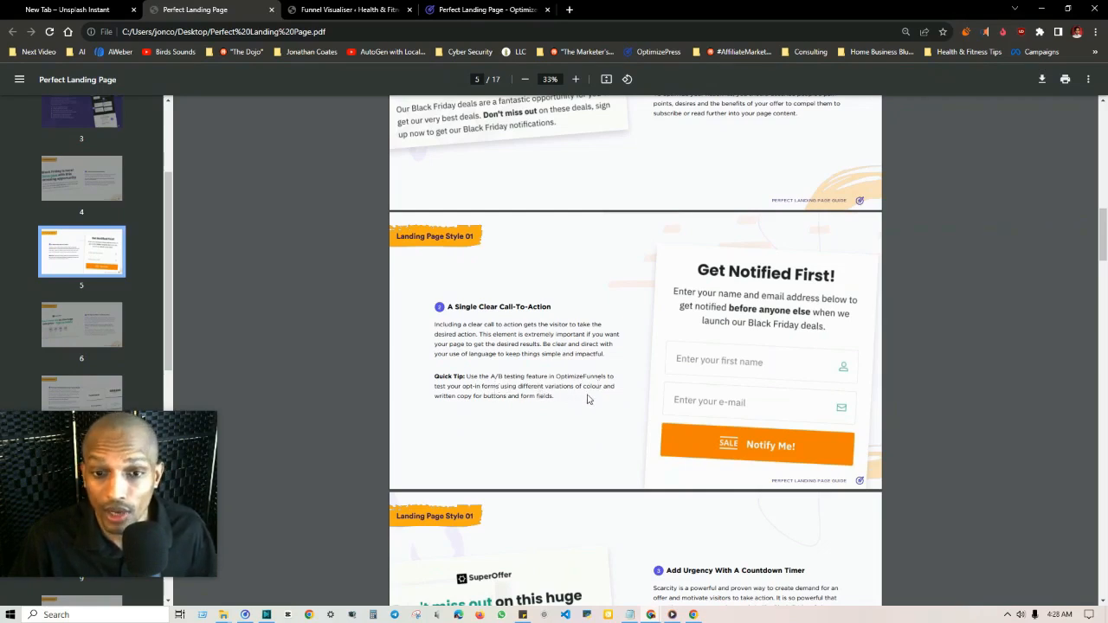
{"action": "key", "text": "ctrl+Tab"}
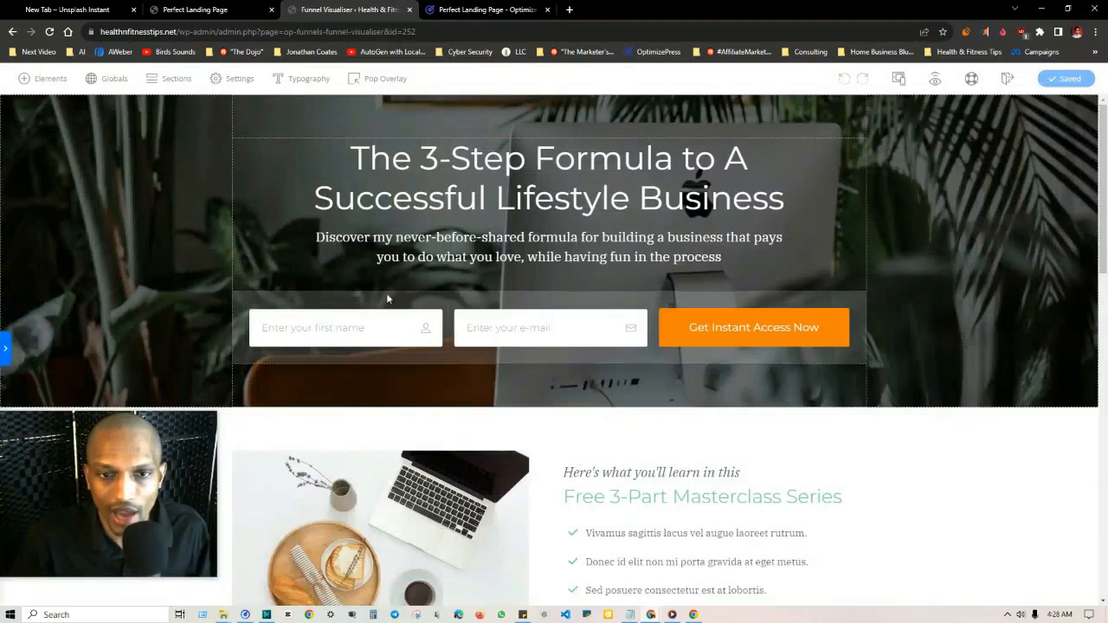
{"action": "left_click", "coordinate": [436, 302]}
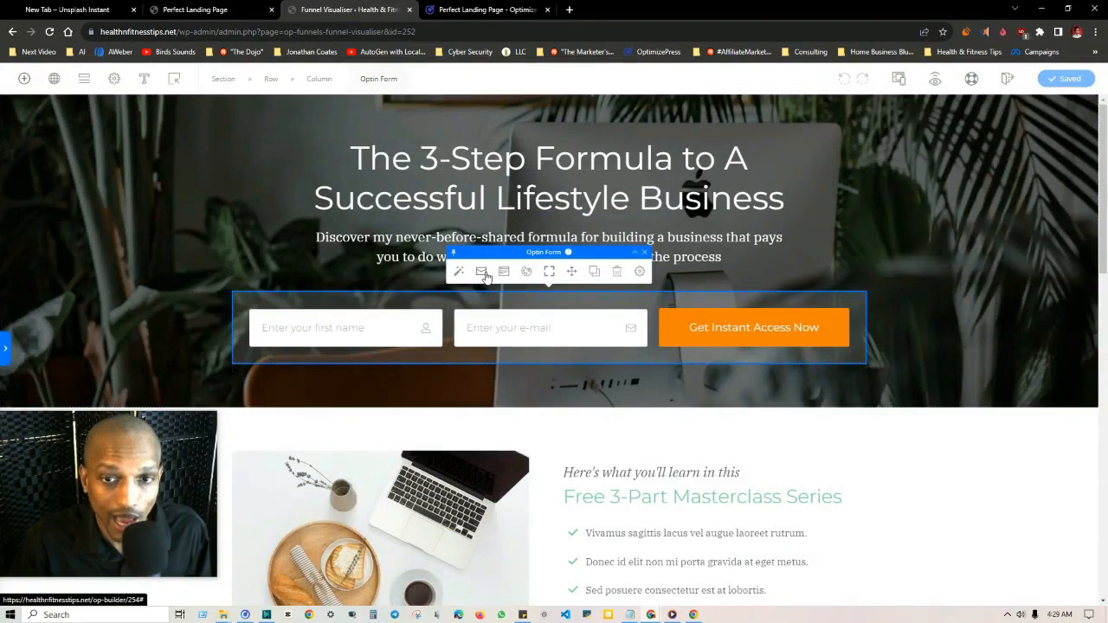
{"action": "mouse_move", "coordinate": [700, 311]}
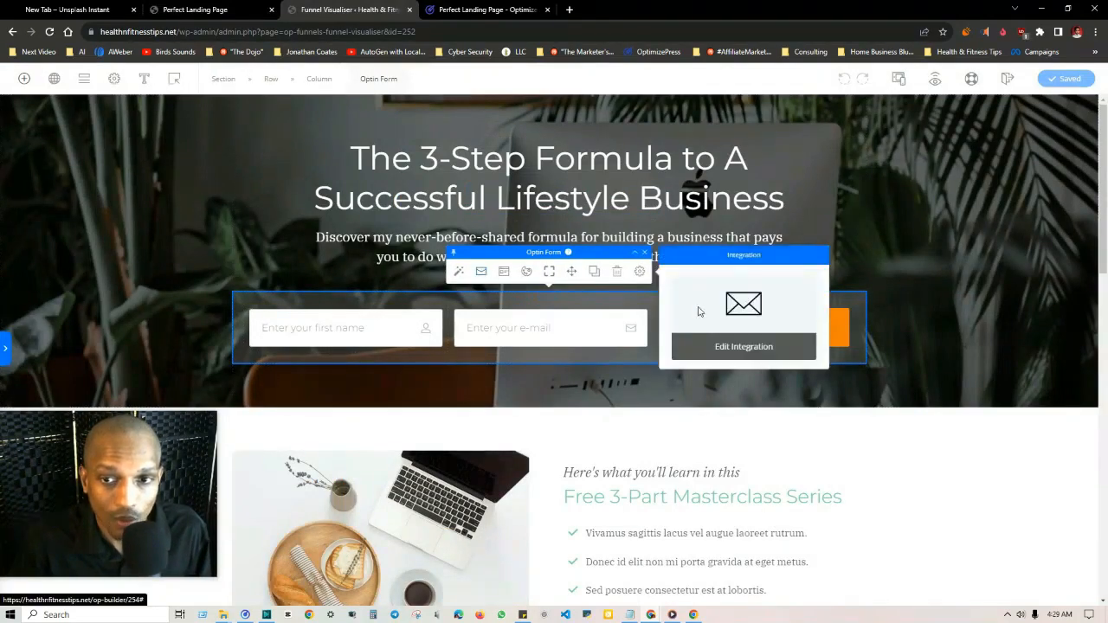
{"action": "left_click", "coordinate": [718, 349]}
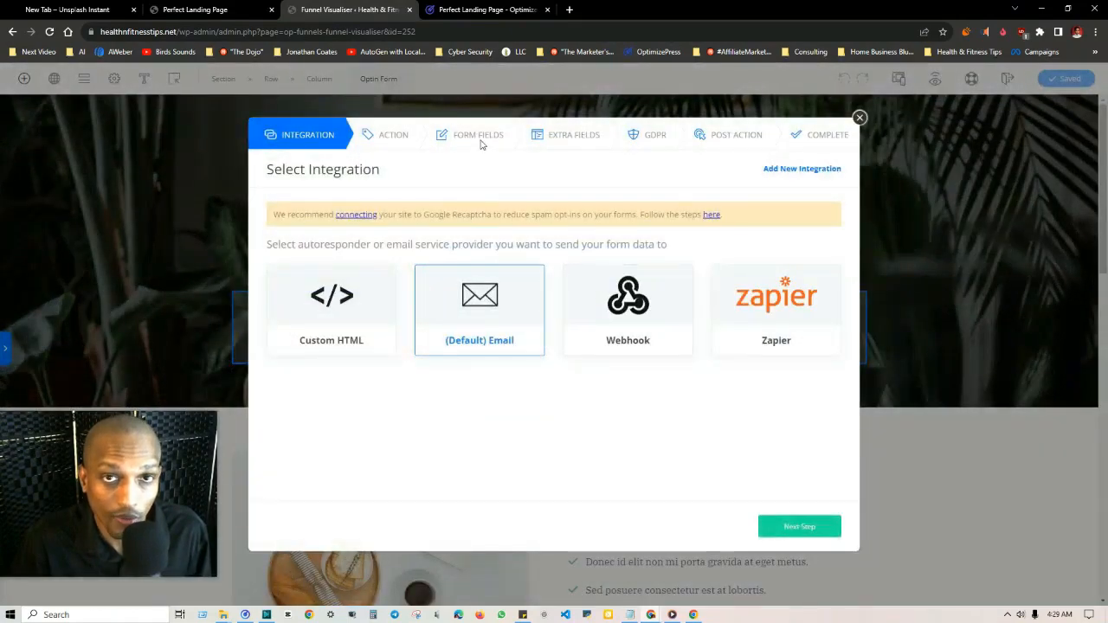
{"action": "left_click", "coordinate": [860, 117]}
{"action": "left_click", "coordinate": [220, 10]}
{"action": "left_click", "coordinate": [359, 12]}
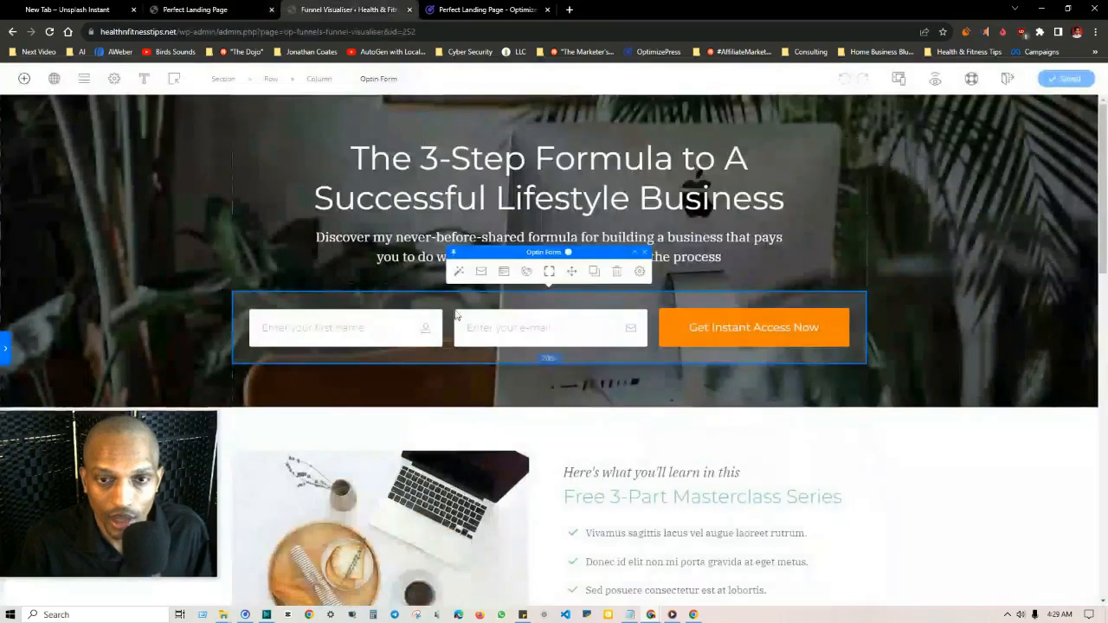
{"action": "left_click", "coordinate": [379, 259]}
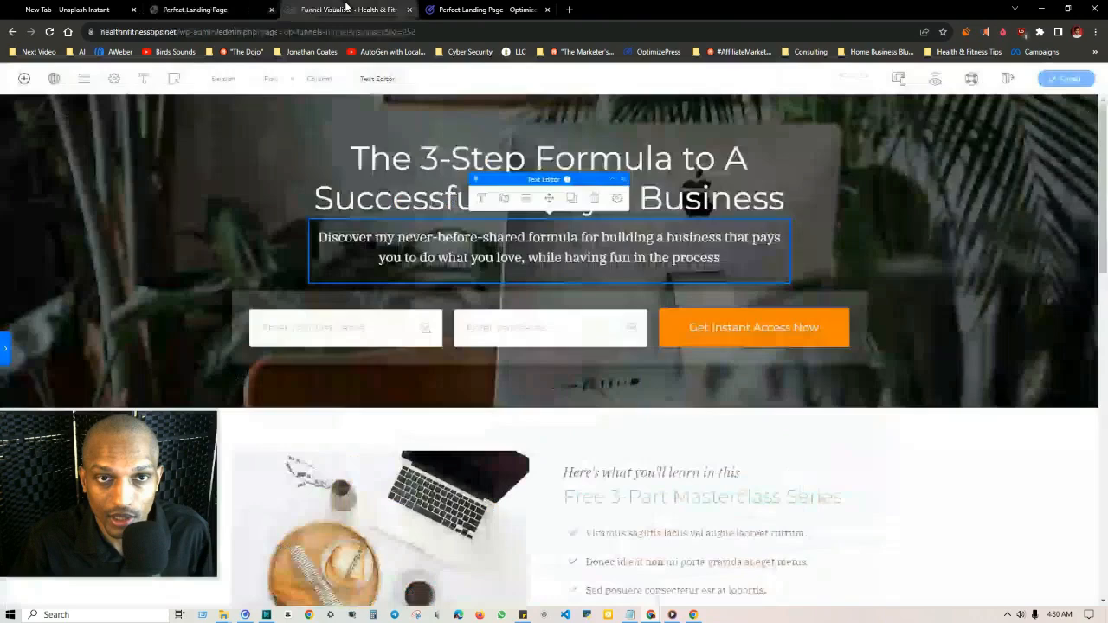
Step: Look through the builder's available elements for the countdown timers
{"action": "left_click", "coordinate": [347, 9]}
{"action": "left_click", "coordinate": [25, 79]}
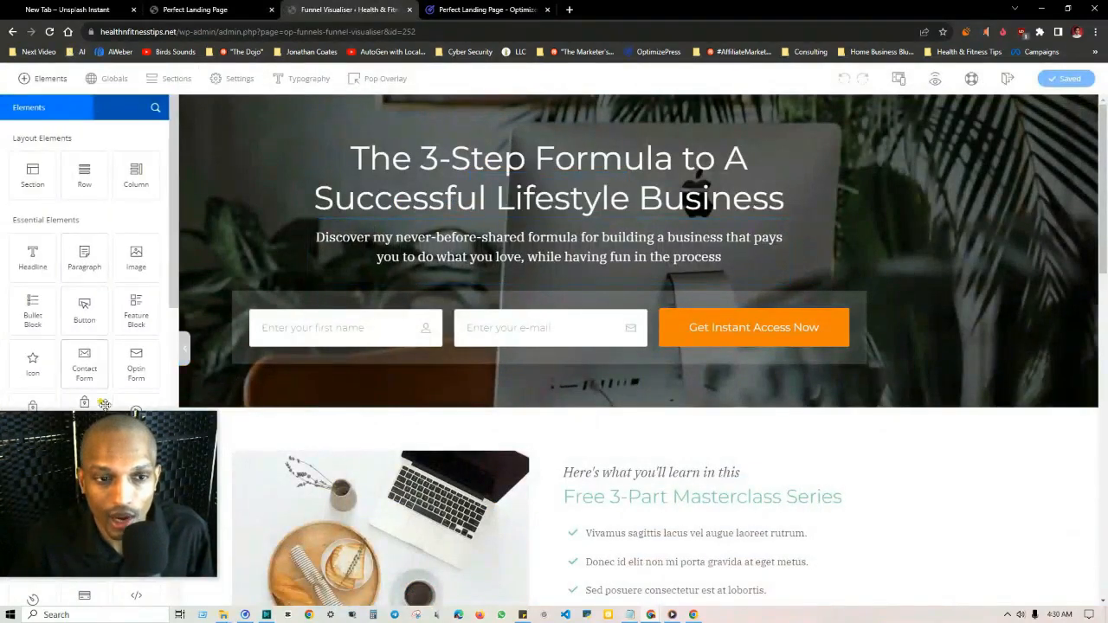
{"action": "left_click_drag", "start_coordinate": [85, 429], "coordinate": [459, 415]}
{"action": "scroll", "coordinate": [83, 321], "scroll_direction": "down", "scroll_amount": 5}
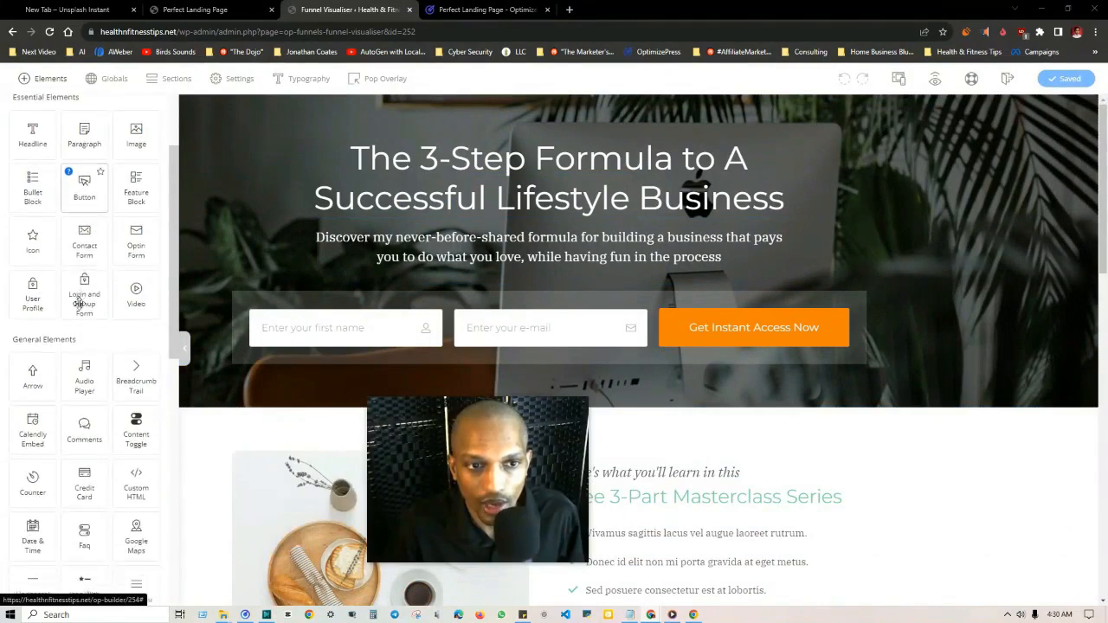
{"action": "scroll", "coordinate": [79, 303], "scroll_direction": "down", "scroll_amount": 3}
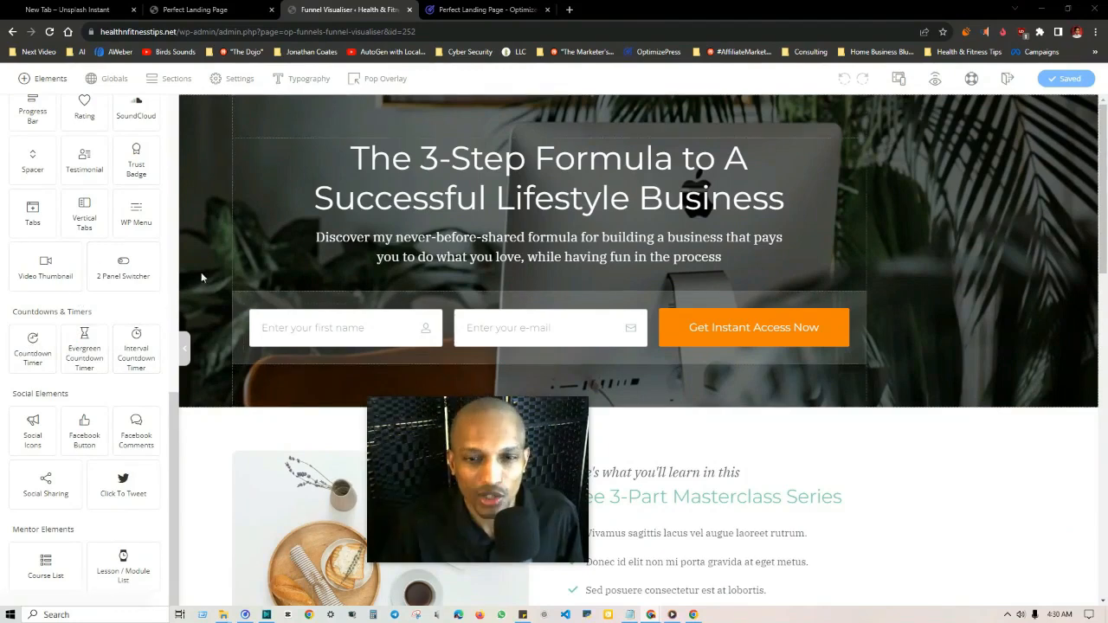
{"action": "left_click_drag", "start_coordinate": [381, 307], "coordinate": [328, 59]}
Step: Read the guide's page on endorsements from trusted brands and return to the landing page's hero section in the builder
{"action": "left_click", "coordinate": [195, 10]}
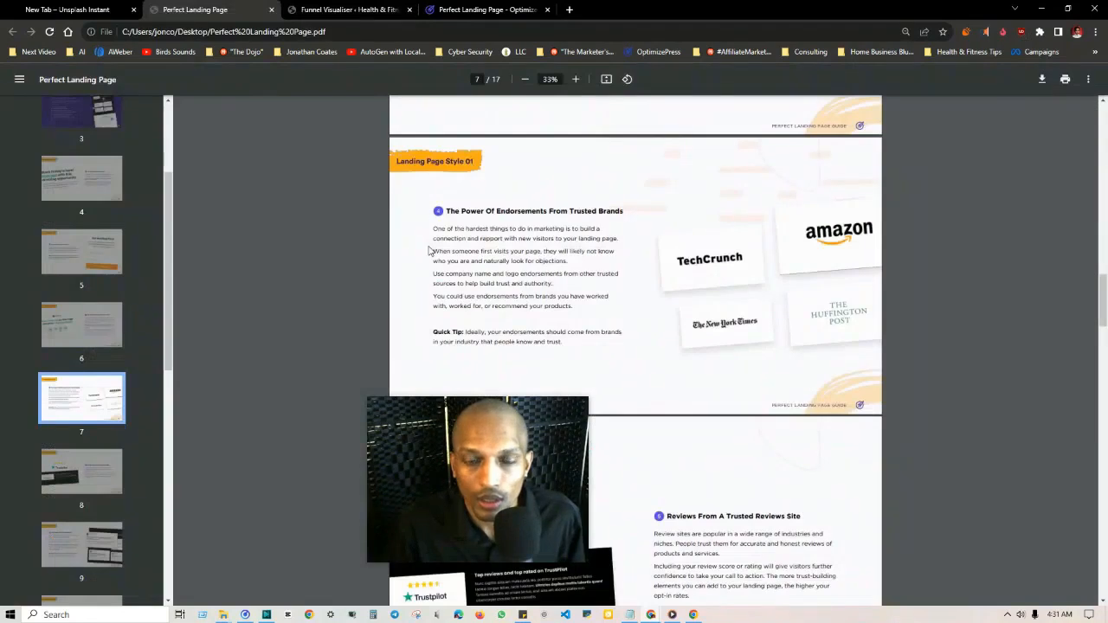
{"action": "left_click_drag", "start_coordinate": [511, 421], "coordinate": [202, 442]}
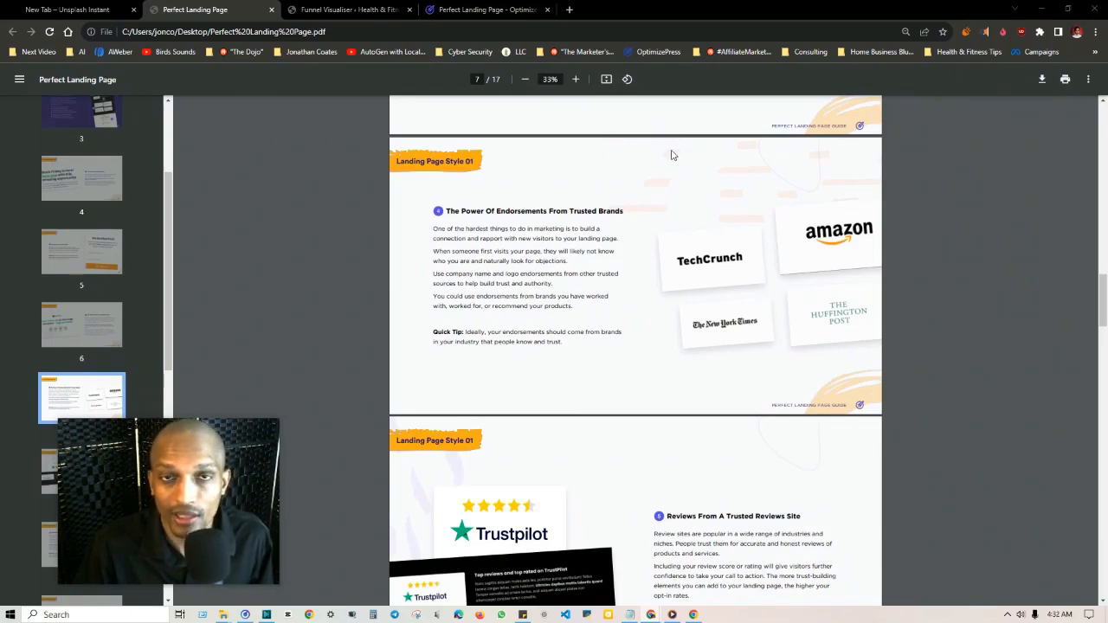
{"action": "left_click", "coordinate": [395, 10]}
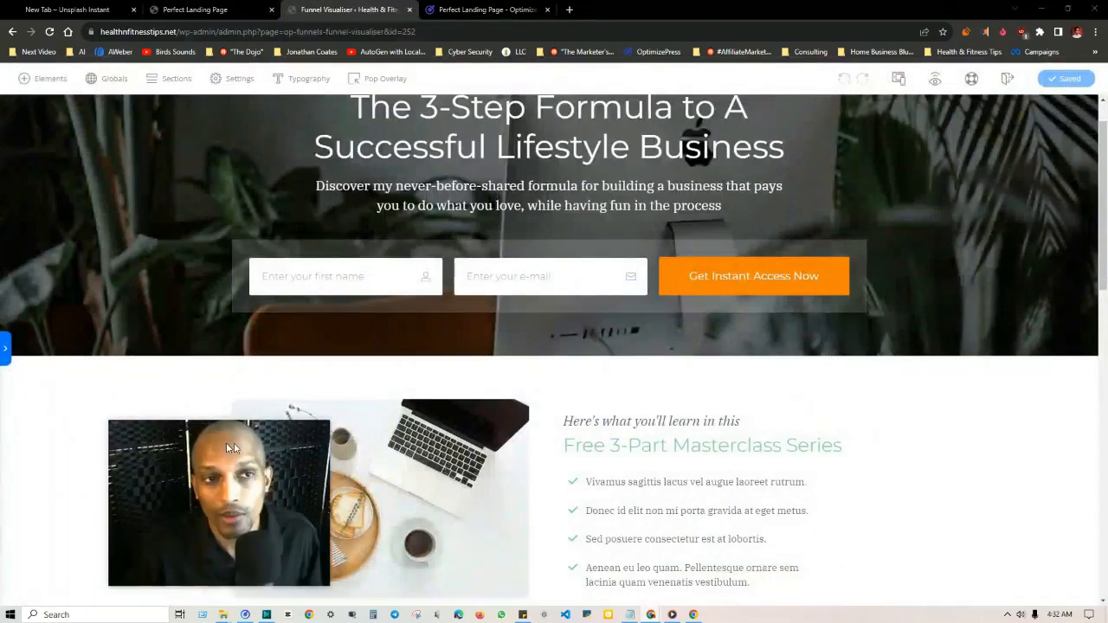
{"action": "left_click", "coordinate": [39, 78]}
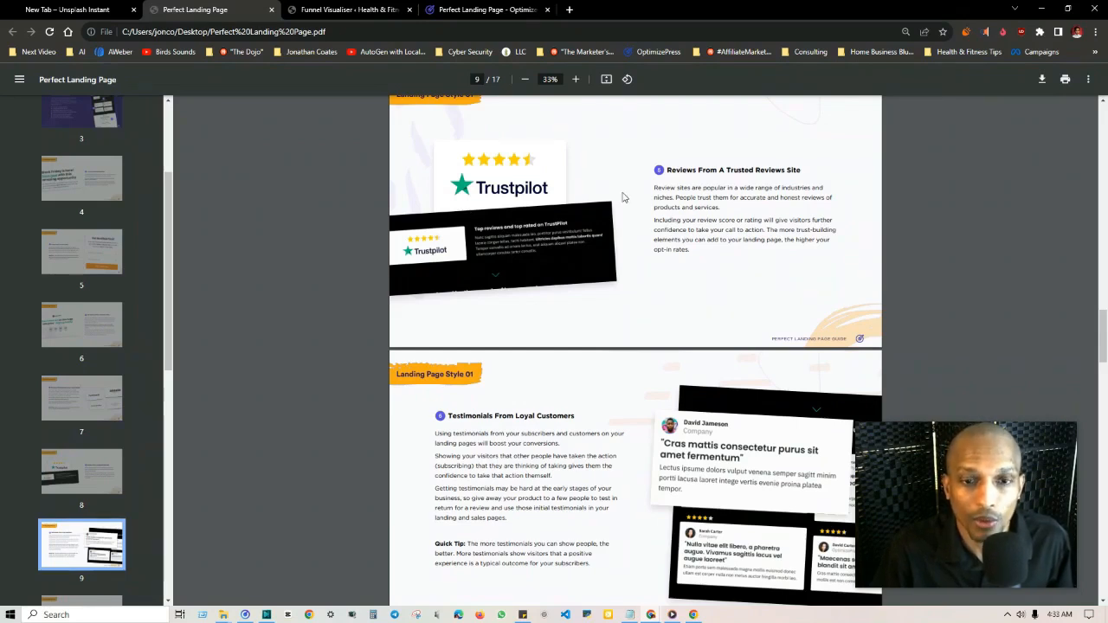
Step: Review the guide's pages on trusted reviews and customer testimonials, and browse the builder's elements for Testimonial and Trust Badge
{"action": "scroll", "coordinate": [620, 198], "scroll_direction": "down", "scroll_amount": 3}
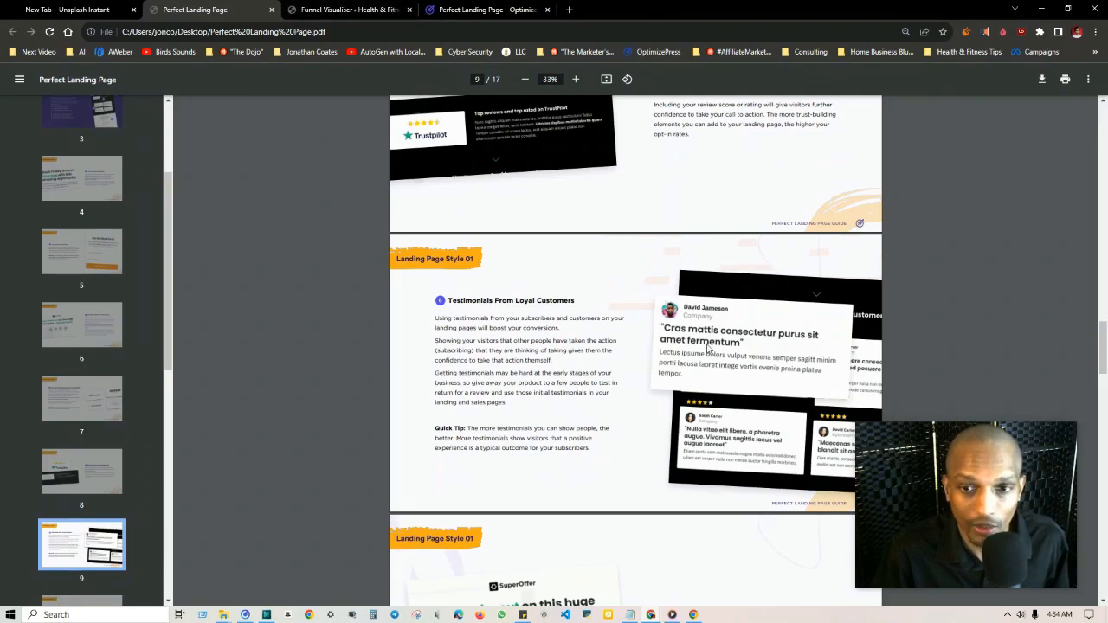
{"action": "scroll", "coordinate": [693, 364], "scroll_direction": "up", "scroll_amount": 1}
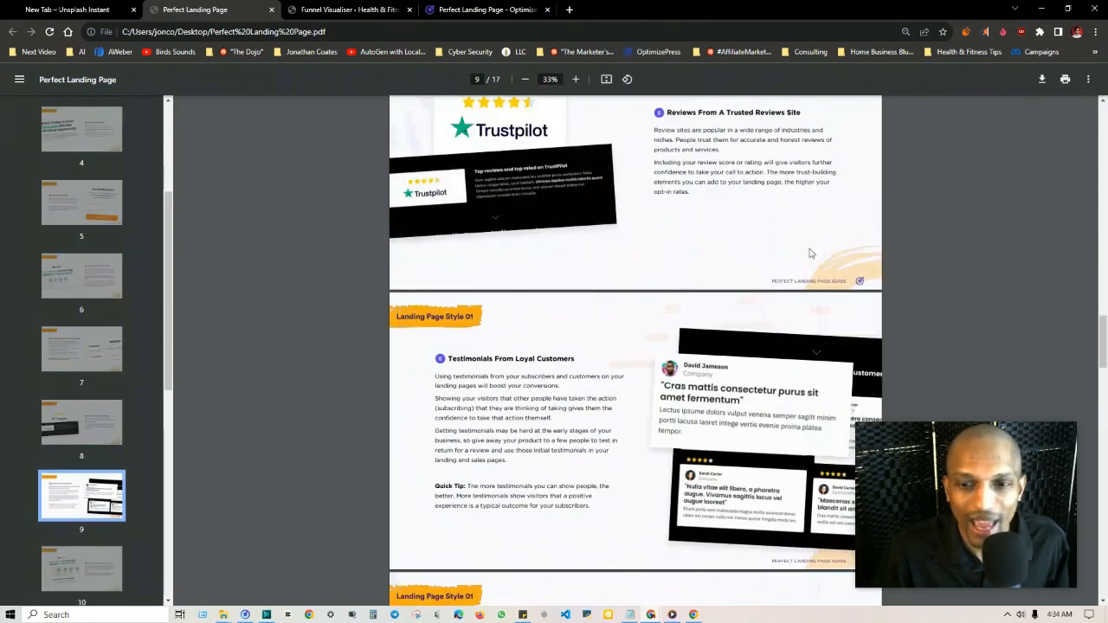
{"action": "left_click", "coordinate": [327, 9]}
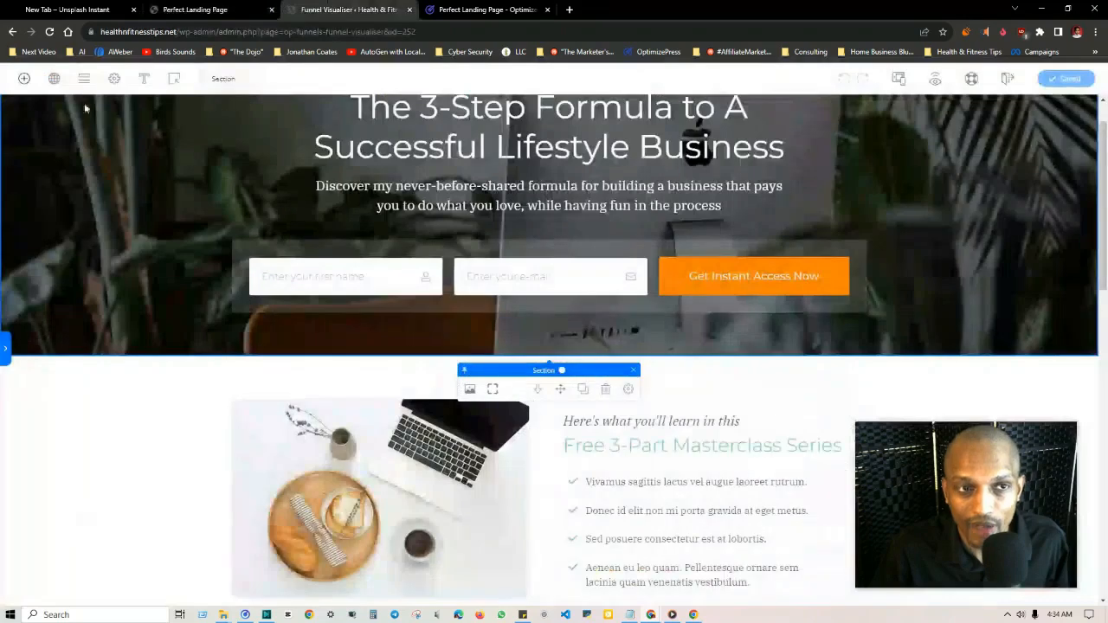
{"action": "left_click", "coordinate": [23, 79]}
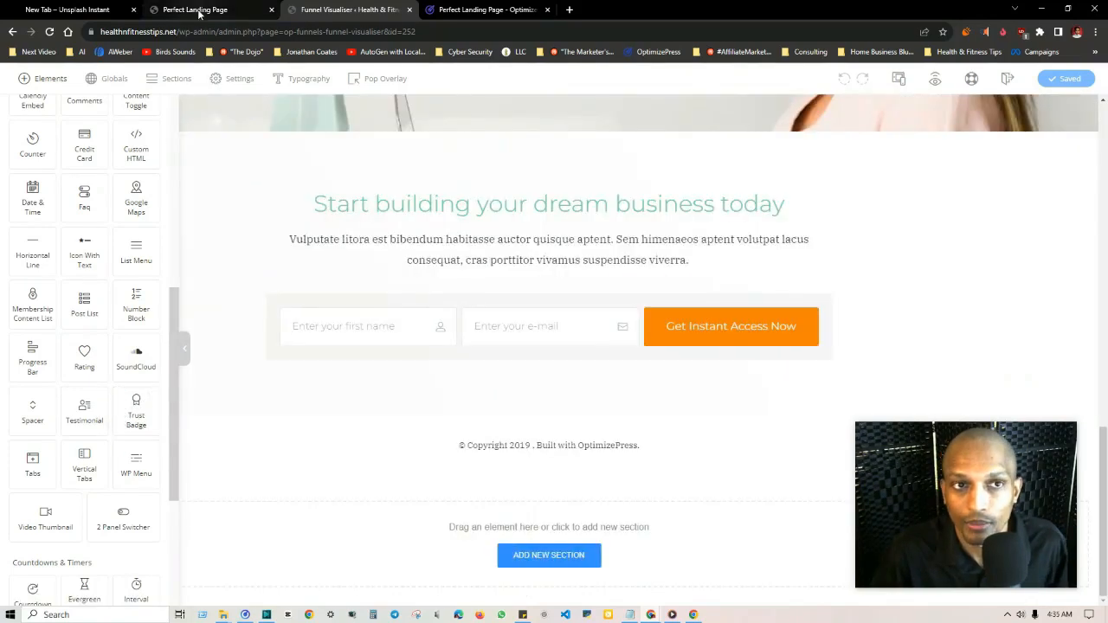
Step: Read the guide's Final Call-To-Action page and continue to the Landing Page Style 02 pages
{"action": "left_click", "coordinate": [200, 10]}
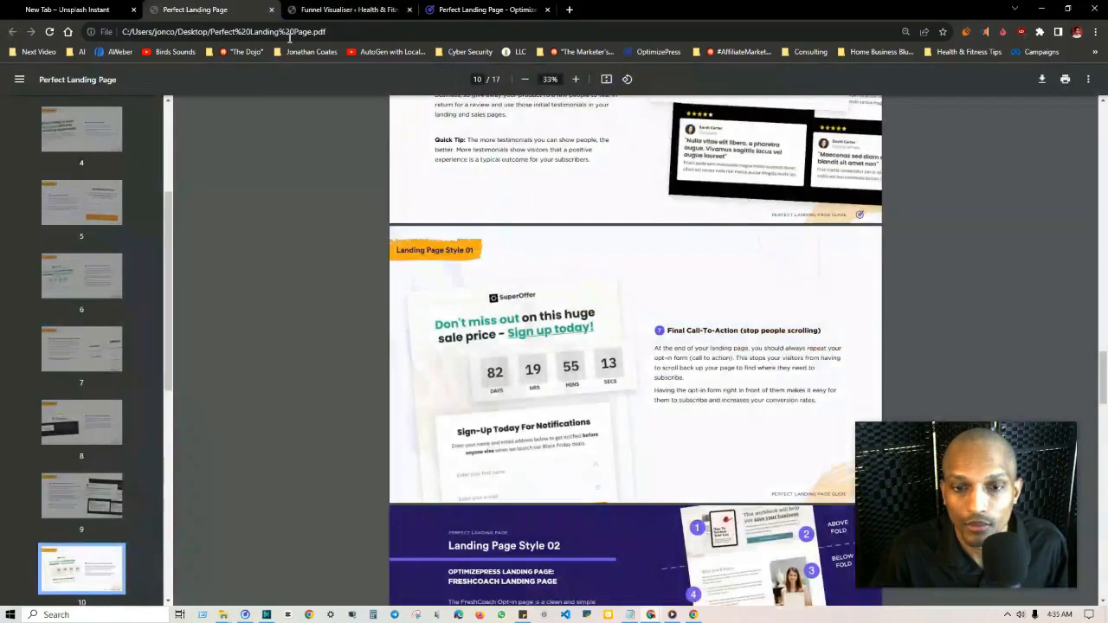
{"action": "scroll", "coordinate": [468, 216], "scroll_direction": "down", "scroll_amount": 3}
{"action": "scroll", "coordinate": [520, 216], "scroll_direction": "down", "scroll_amount": 3}
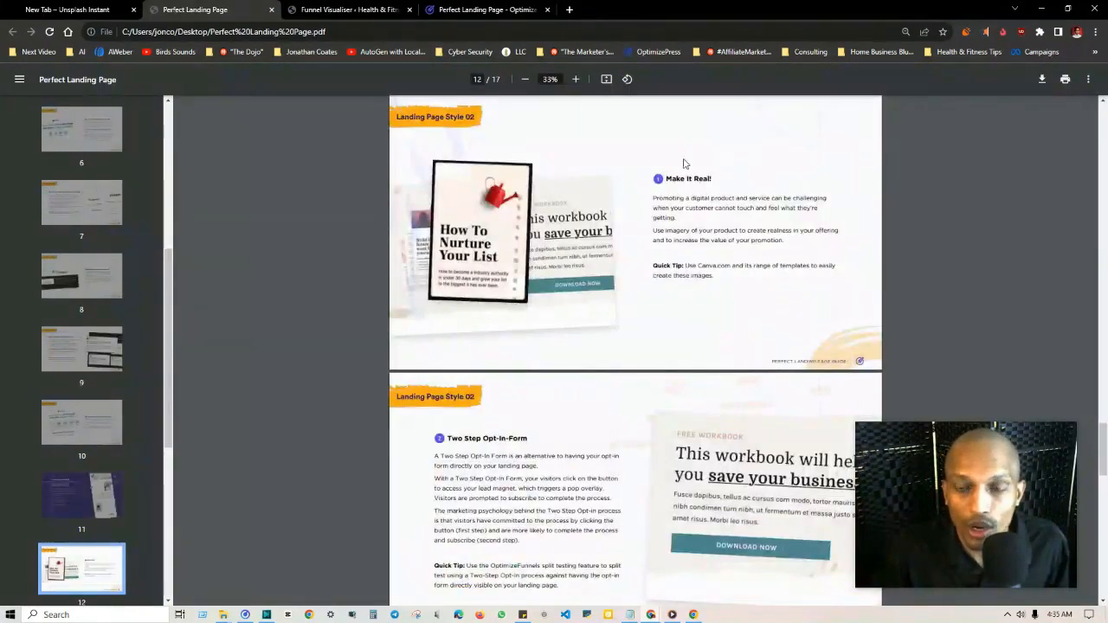